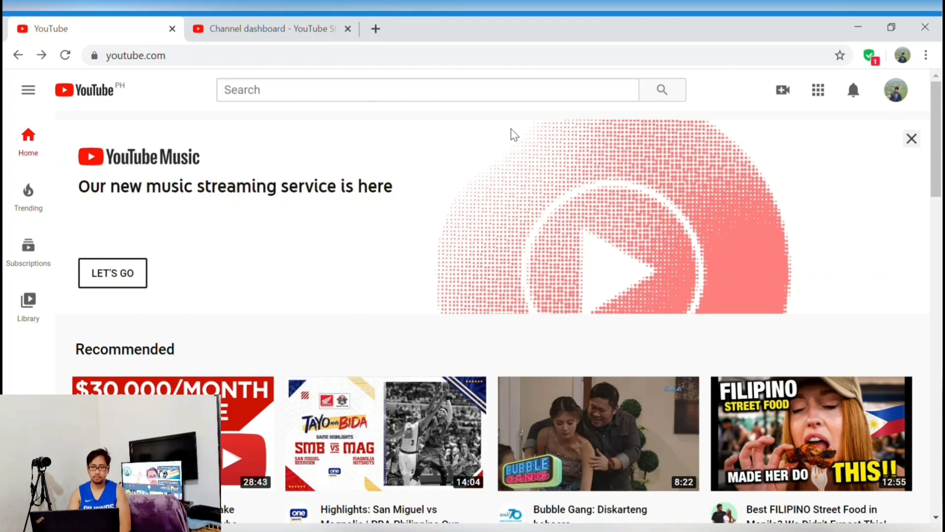
Switch to YouTube Studio and open the channel's list of uploaded videos
left_click(905, 100)
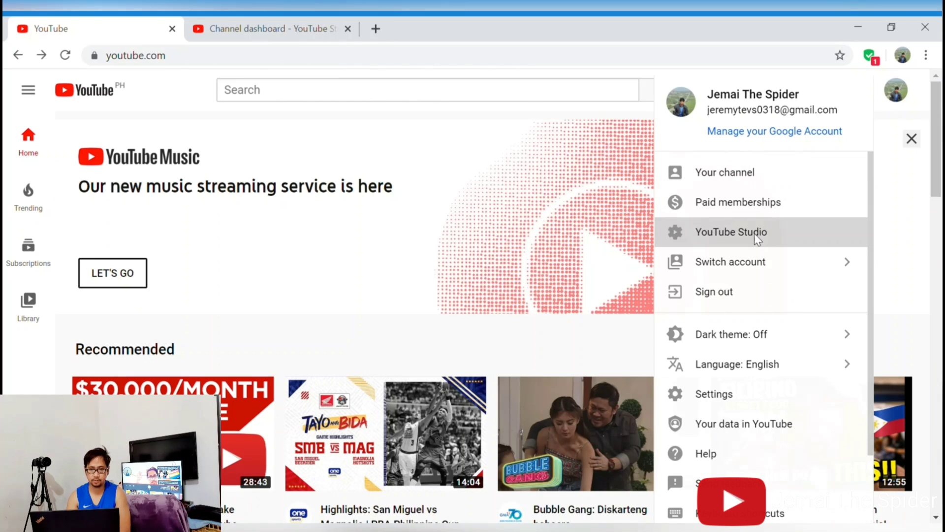
left_click(759, 236)
left_click(310, 30)
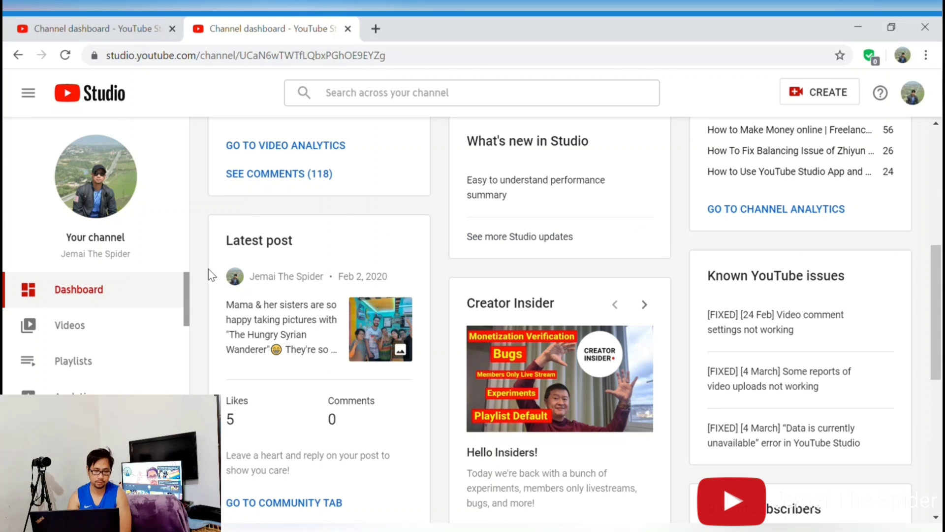
scroll(154, 324, "down", 1)
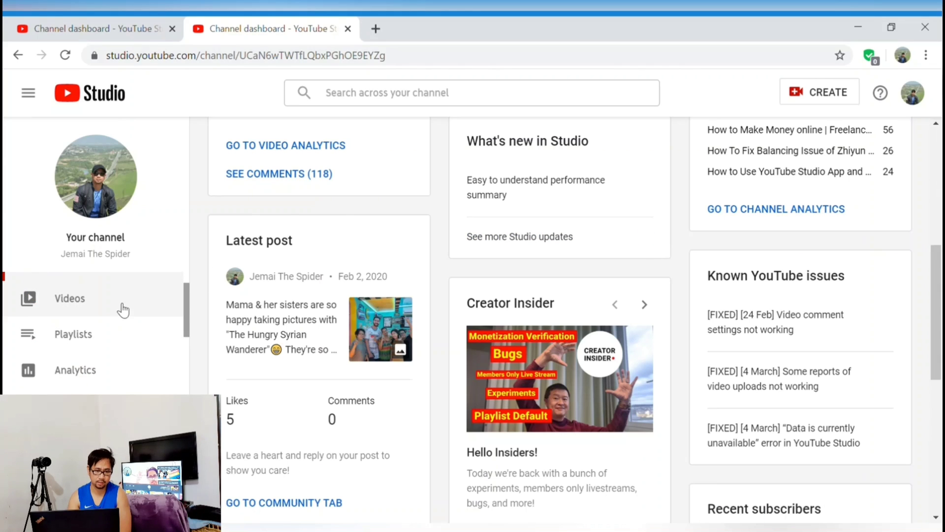
scroll(120, 308, "up", 1)
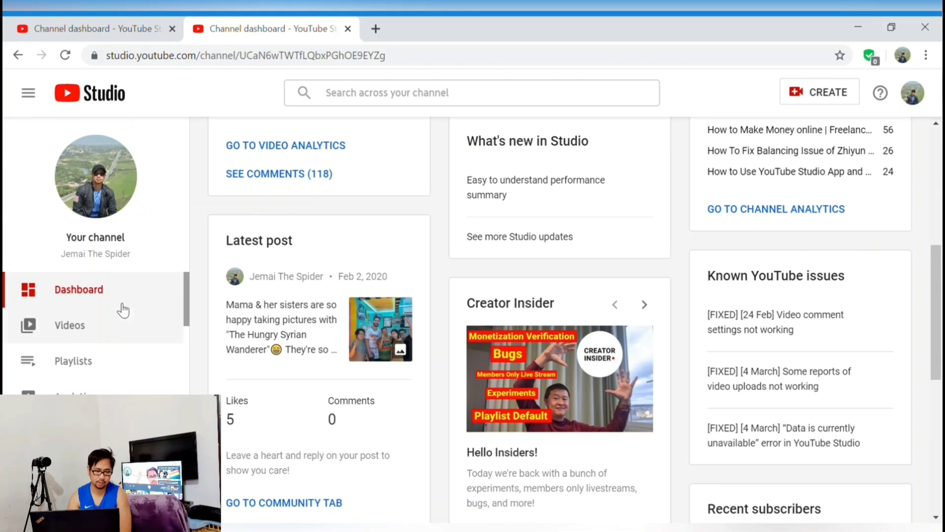
left_click(74, 327)
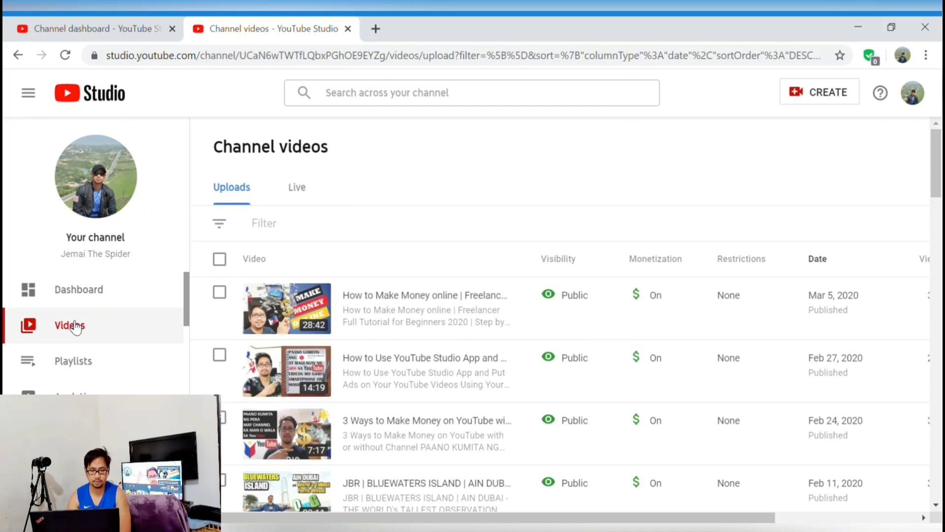
Open the details of the most recent upload, "How to Make Money online", and bring up its end screen editor
mouse_move(496, 304)
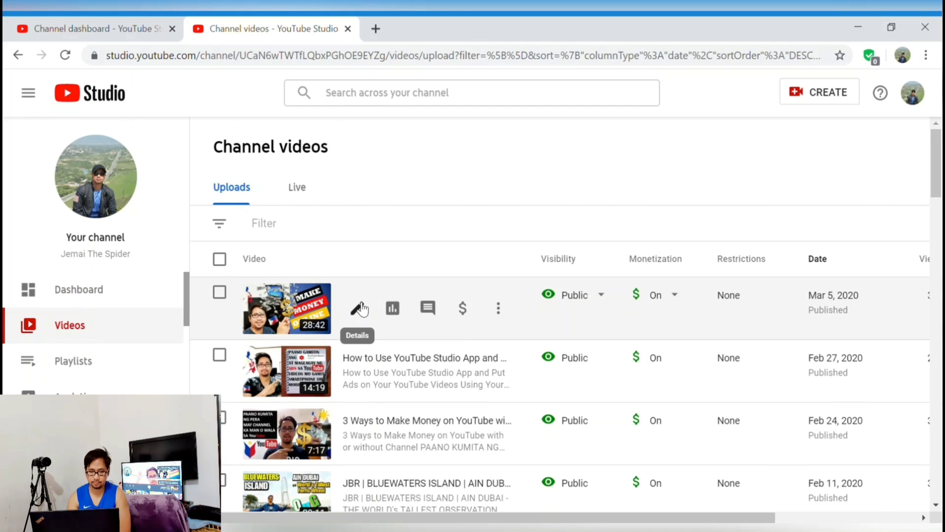
left_click(357, 309)
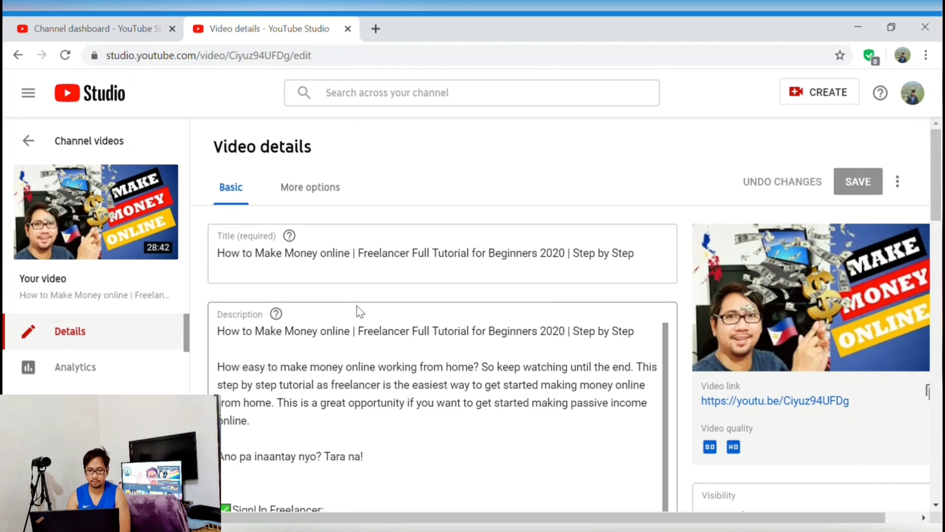
scroll(359, 312, "down", 10)
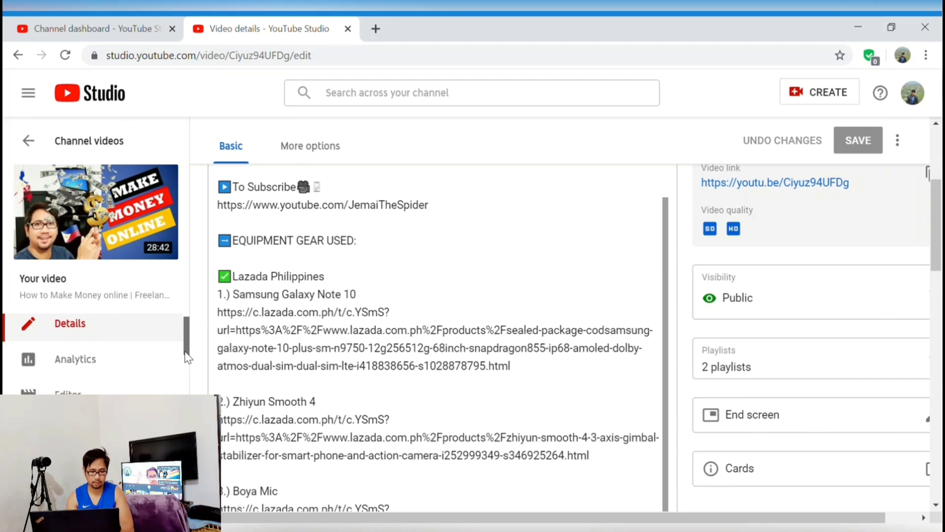
scroll(186, 351, "down", 1)
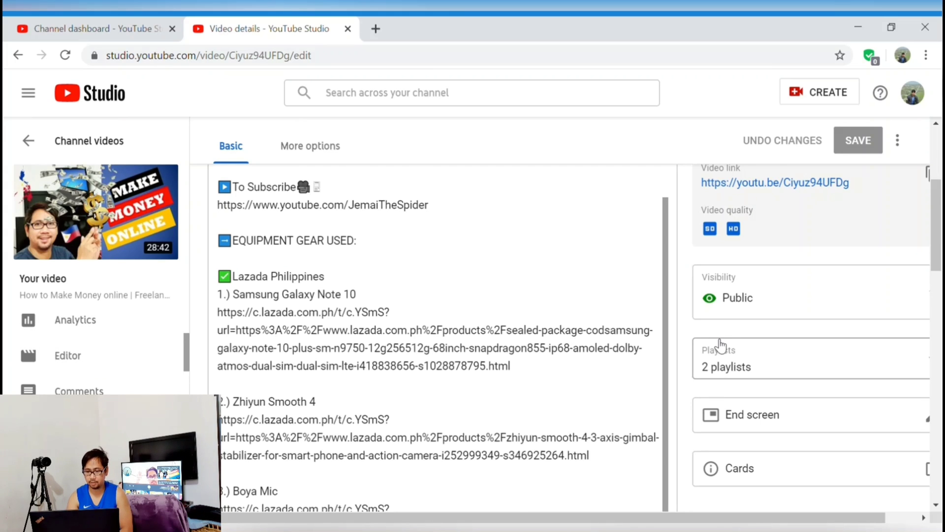
scroll(718, 401, "down", 2)
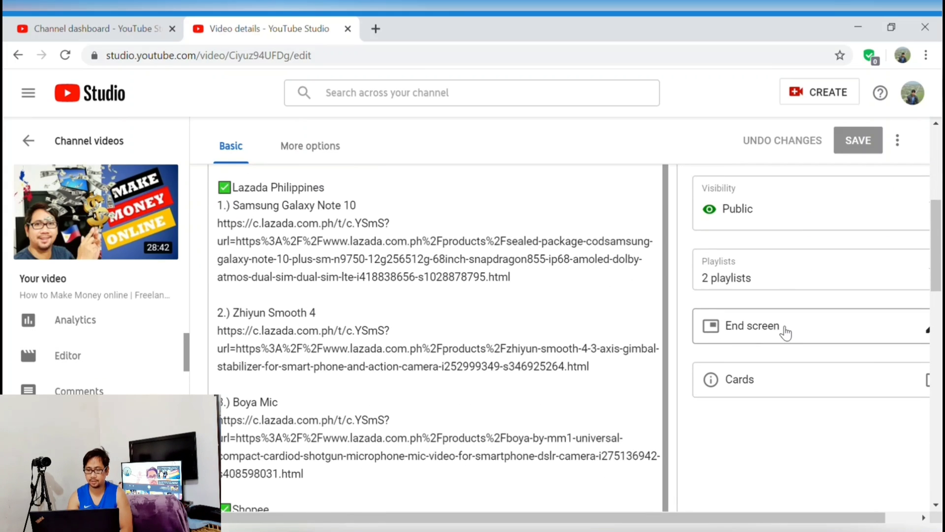
left_click(786, 331)
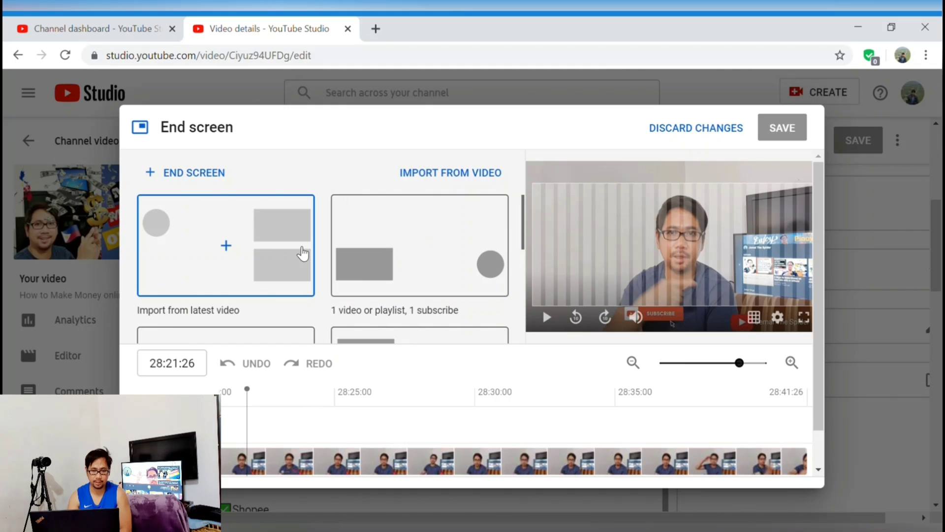
Examine the available end screen templates and their combinations of video, playlist, link and subscribe elements
scroll(423, 246, "down", 1)
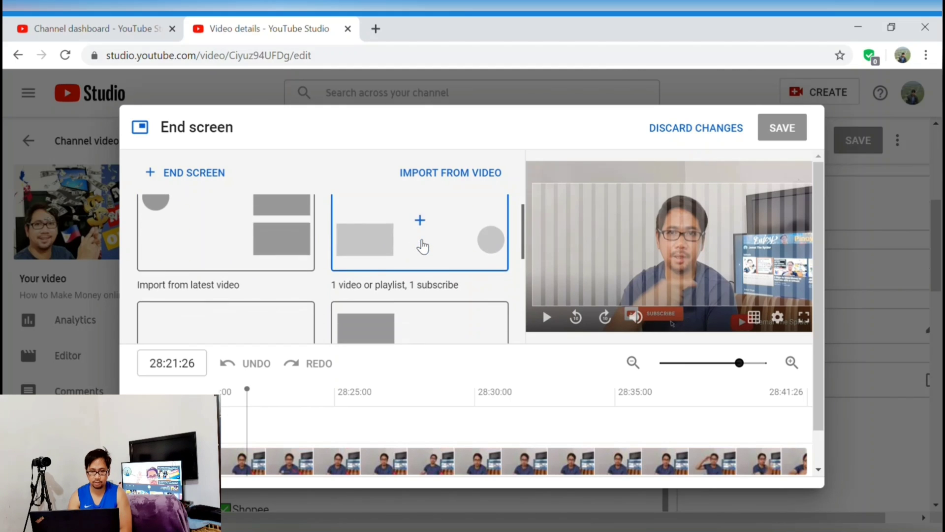
scroll(422, 247, "down", 4)
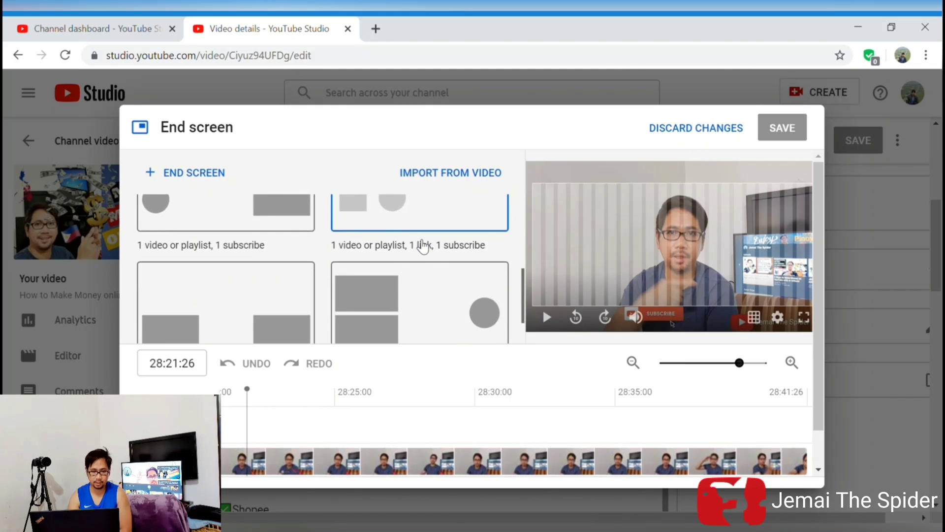
scroll(423, 246, "up", 5)
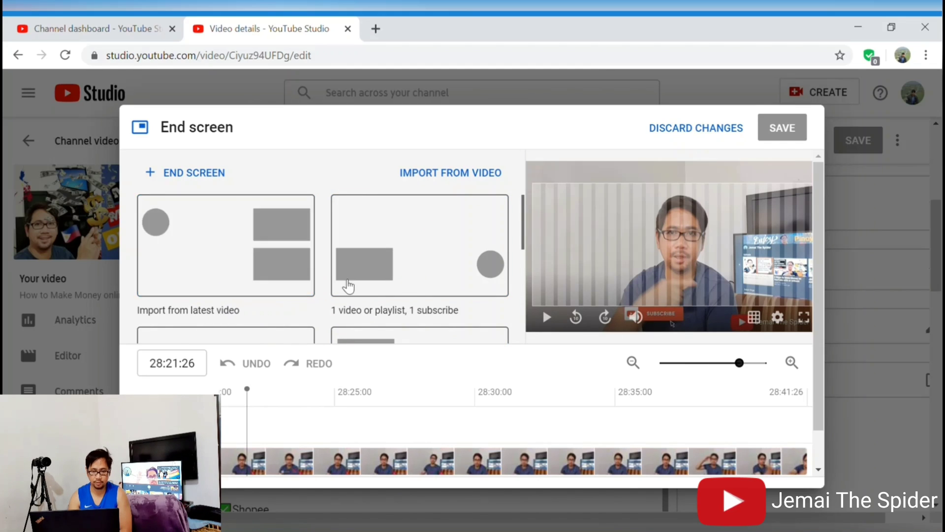
scroll(384, 281, "down", 2)
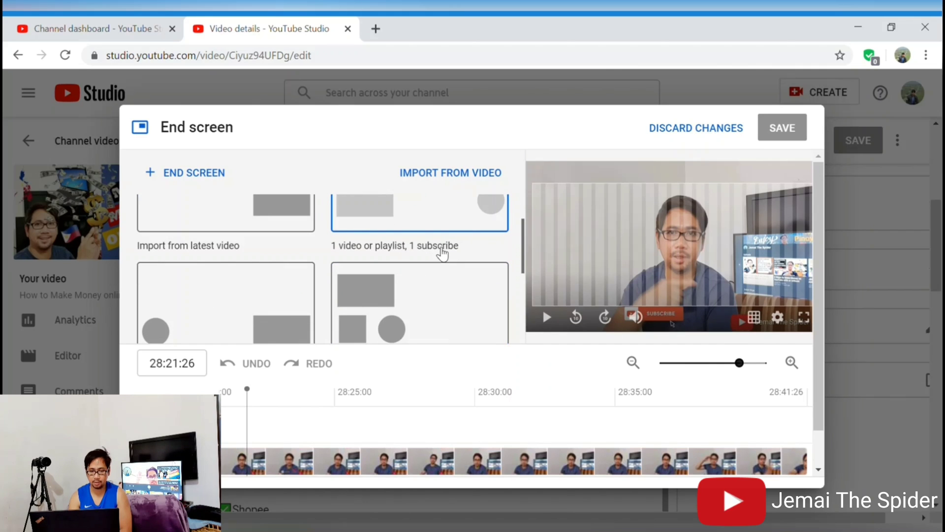
scroll(388, 263, "down", 1)
scroll(388, 264, "up", 2)
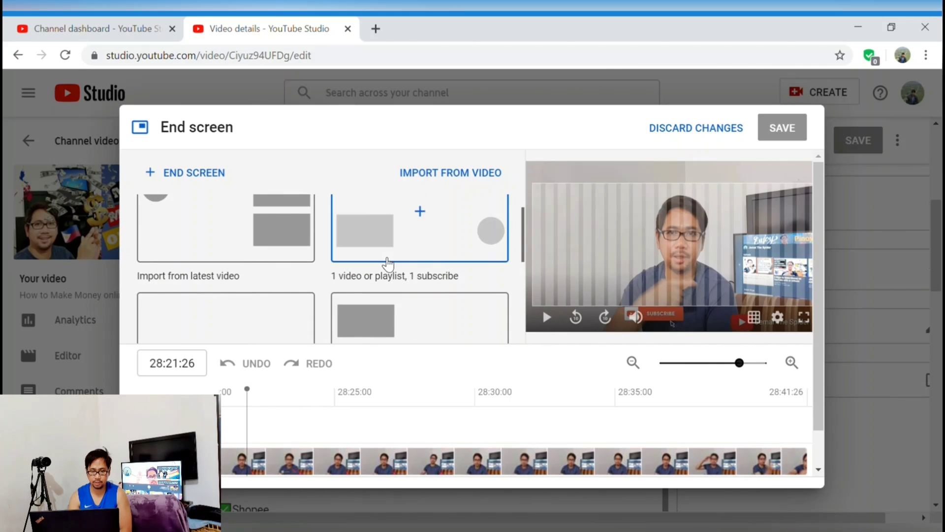
scroll(388, 266, "down", 3)
scroll(389, 270, "up", 1)
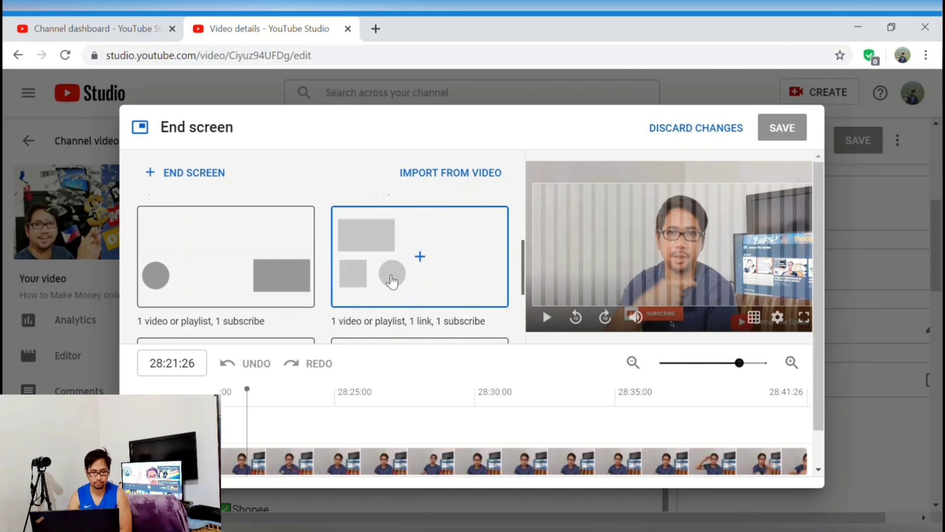
scroll(417, 276, "down", 1)
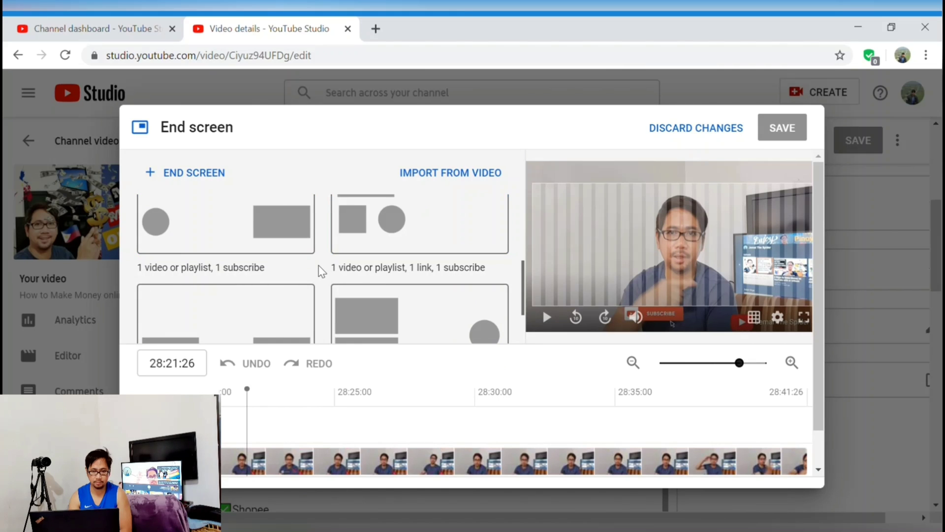
scroll(321, 271, "up", 1)
scroll(321, 271, "down", 2)
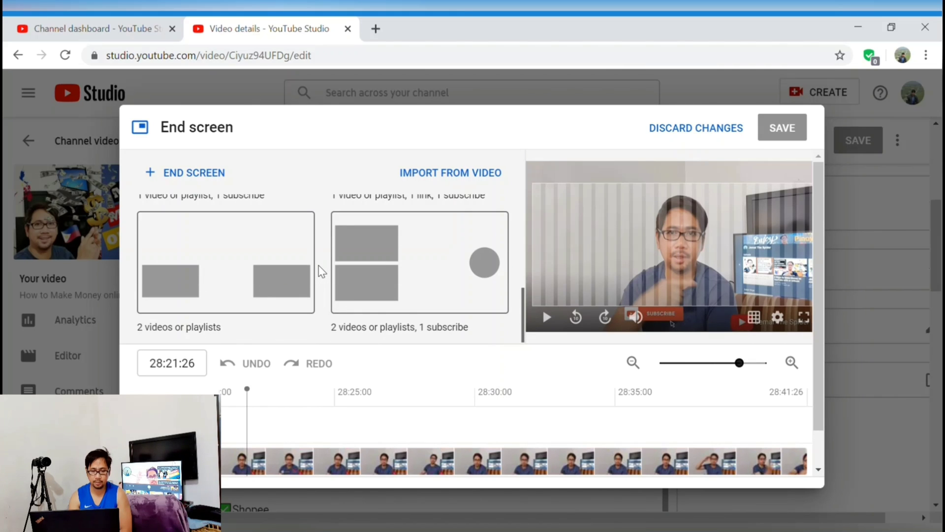
scroll(321, 270, "up", 3)
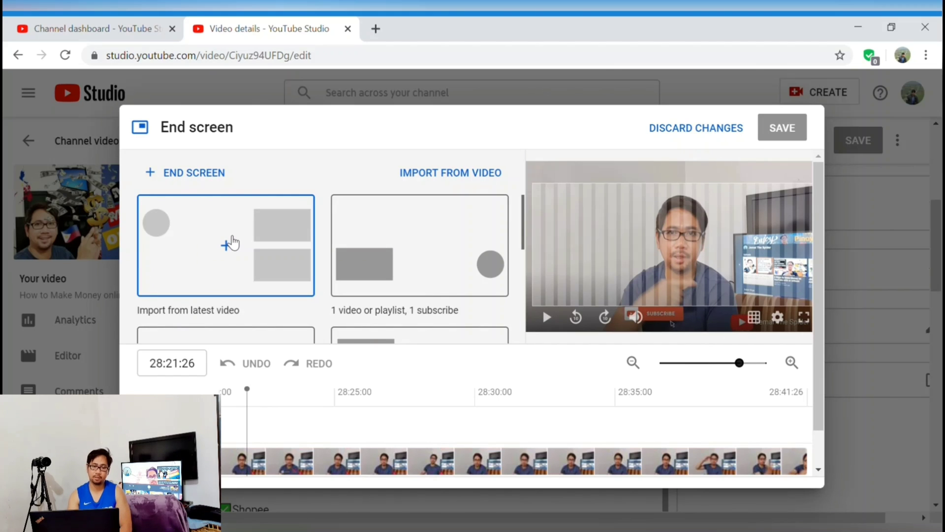
left_click(231, 244)
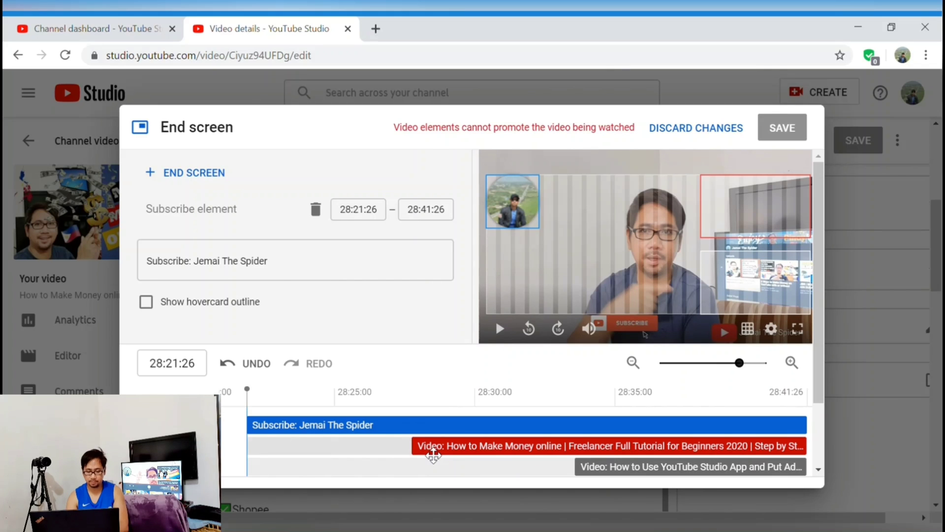
left_click(433, 455)
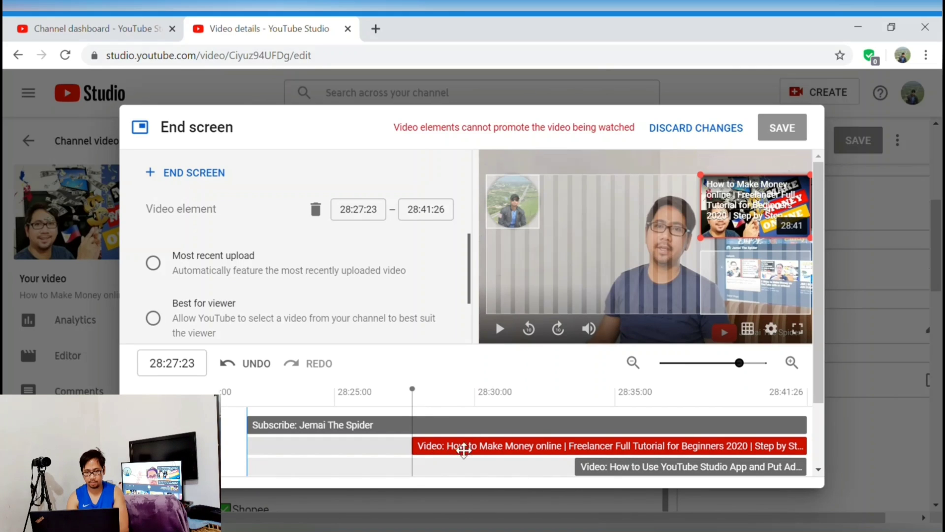
mouse_move(427, 452)
left_mouse_down()
mouse_move(382, 453)
mouse_move(433, 450)
mouse_move(386, 448)
mouse_move(424, 441)
mouse_move(411, 443)
left_mouse_up()
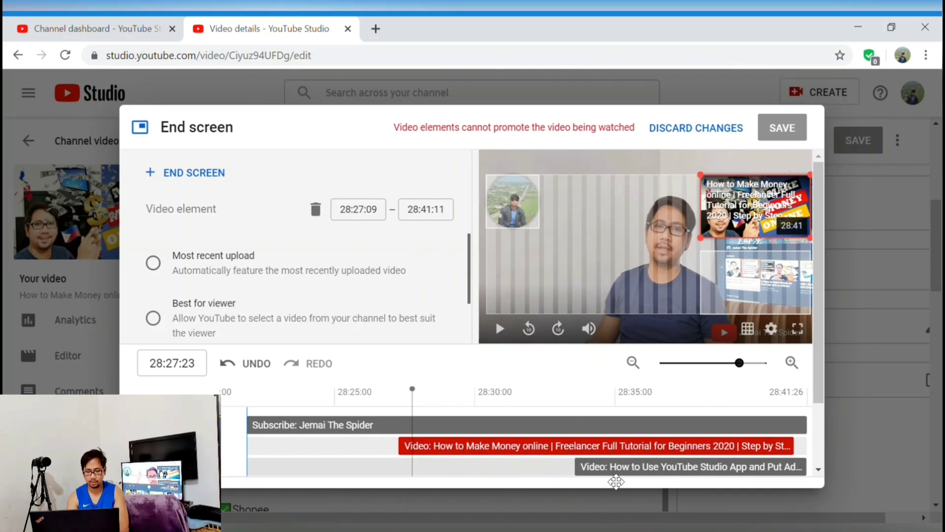
mouse_move(616, 482)
left_mouse_down()
mouse_move(614, 471)
mouse_move(561, 475)
mouse_move(635, 482)
left_mouse_up()
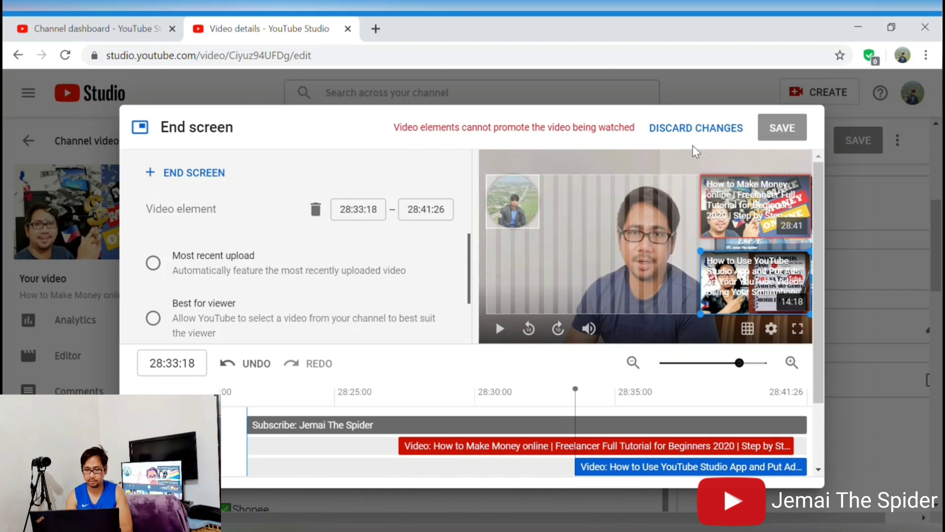
left_click(712, 129)
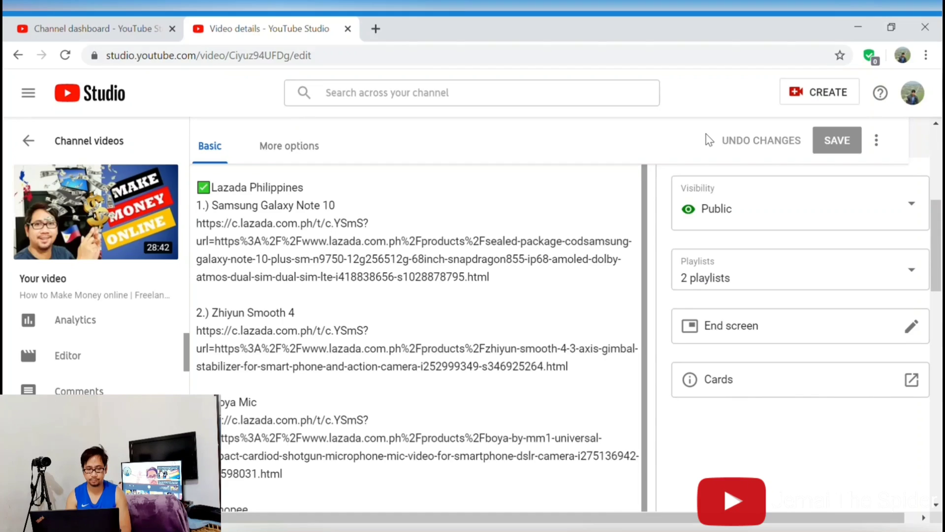
Reopen the video's end screen editor and add a Subscribe element without using a template
left_click(739, 335)
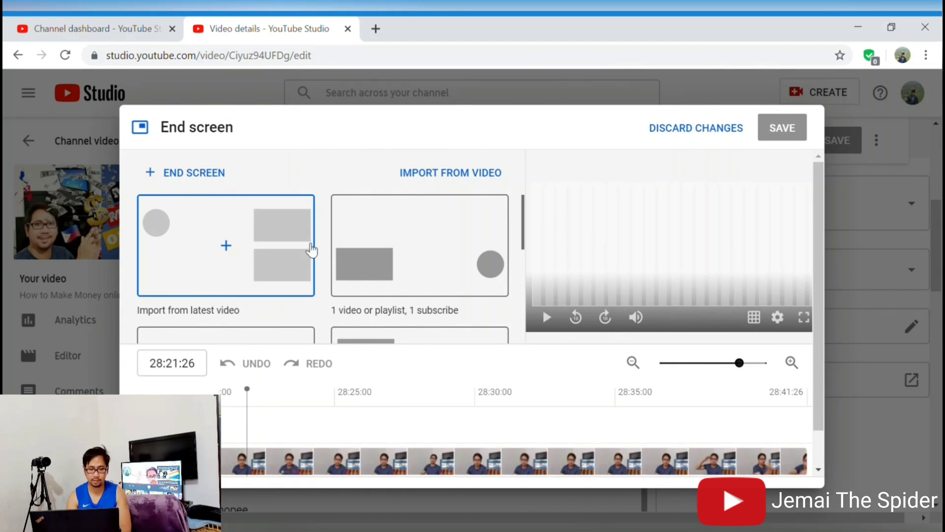
scroll(397, 283, "down", 2)
scroll(398, 283, "down", 2)
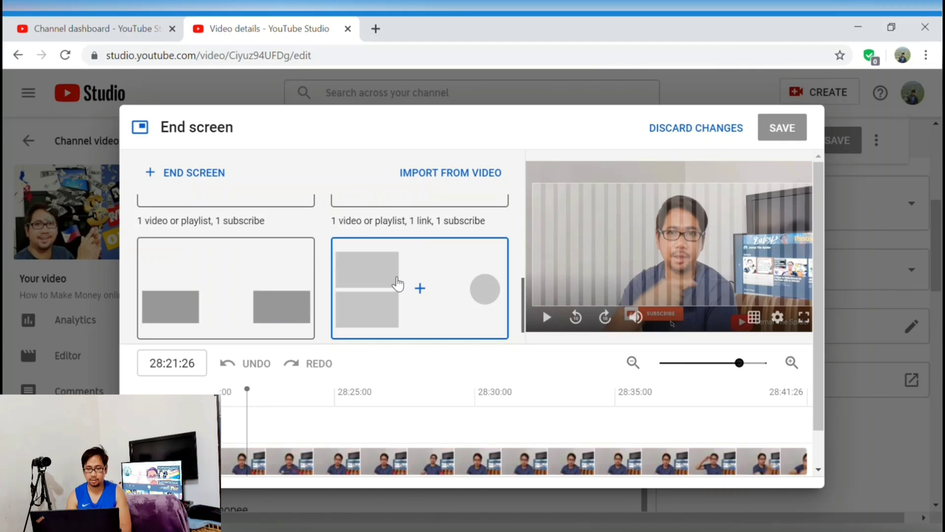
scroll(398, 285, "up", 4)
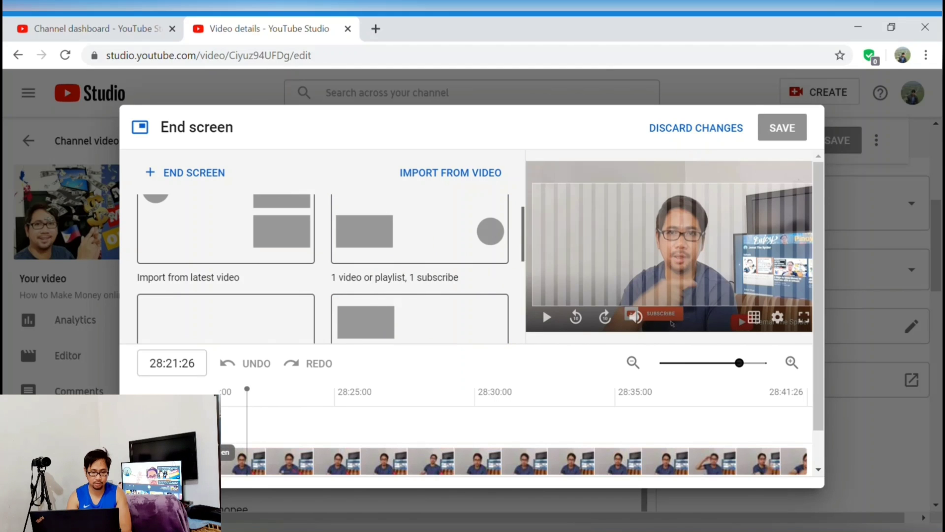
left_click(225, 452)
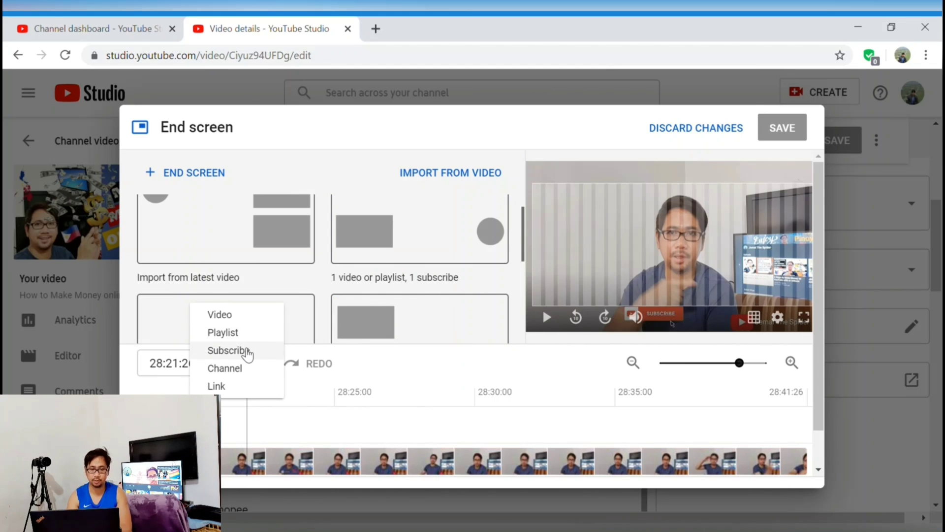
left_click(246, 351)
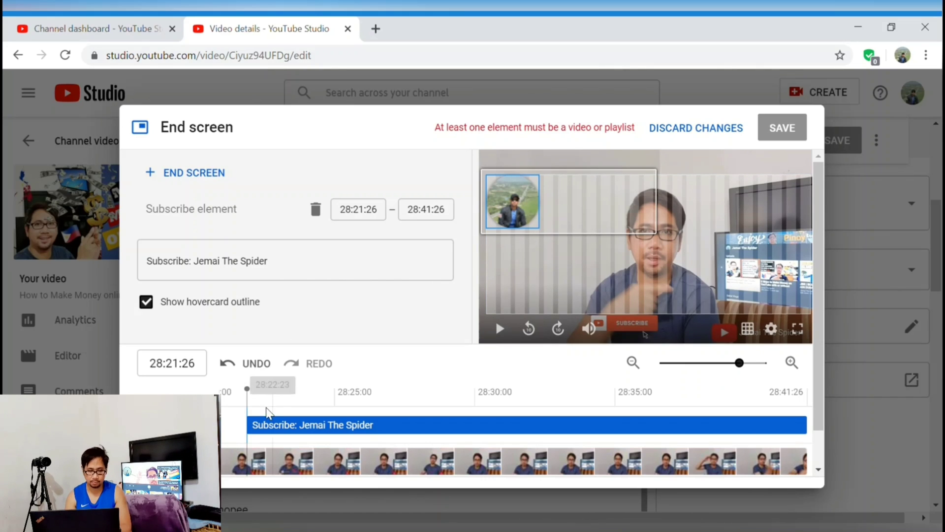
Add a Video element featuring the specific video "3 Ways to Make Money on YouTube with or without Channel", starting at 28:21:29
left_click(184, 172)
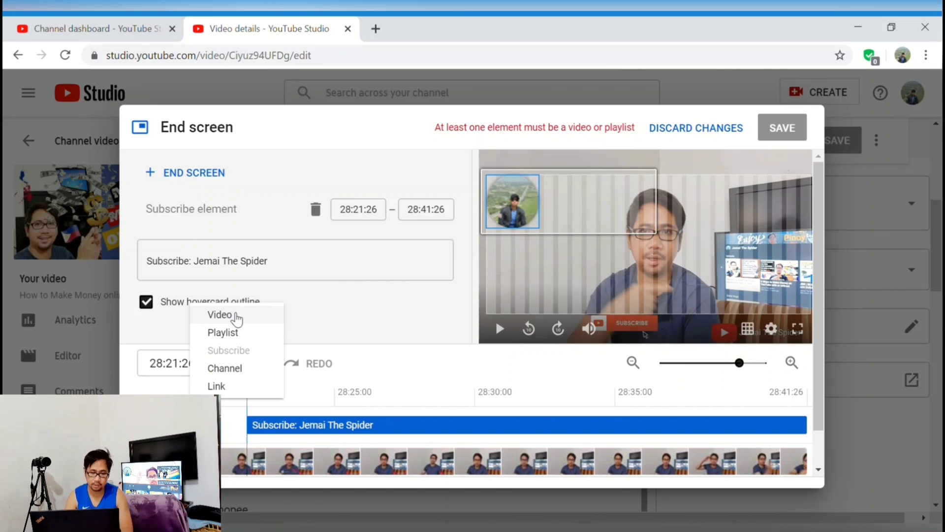
left_click(237, 319)
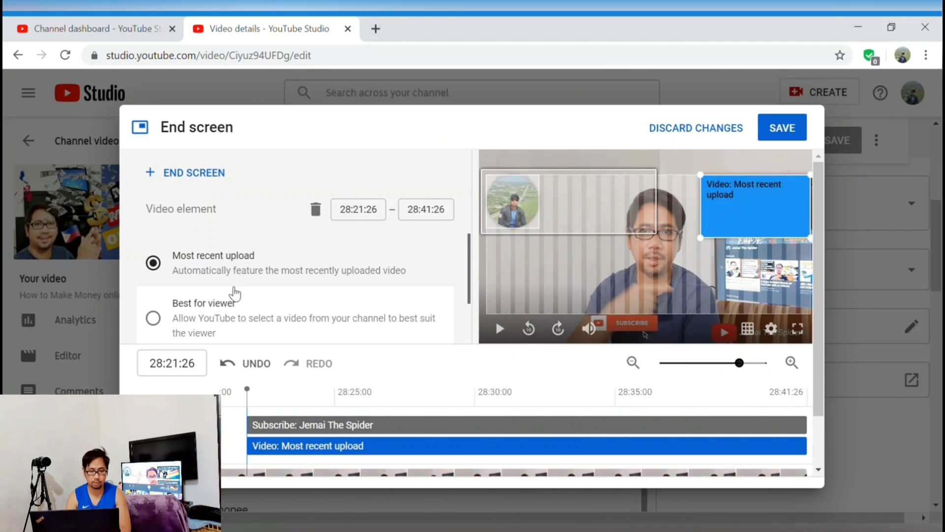
scroll(287, 217, "down", 1)
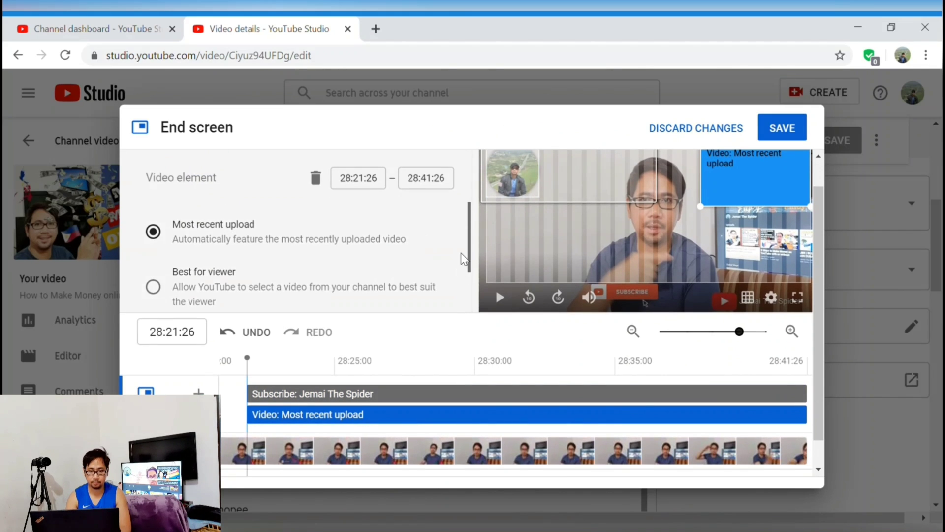
left_click_drag(465, 258, 470, 309)
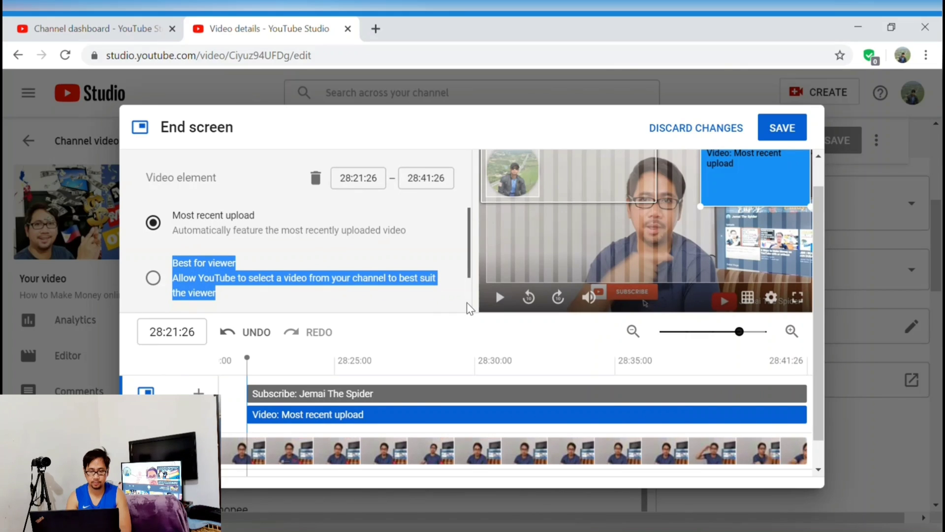
scroll(470, 295, "down", 1)
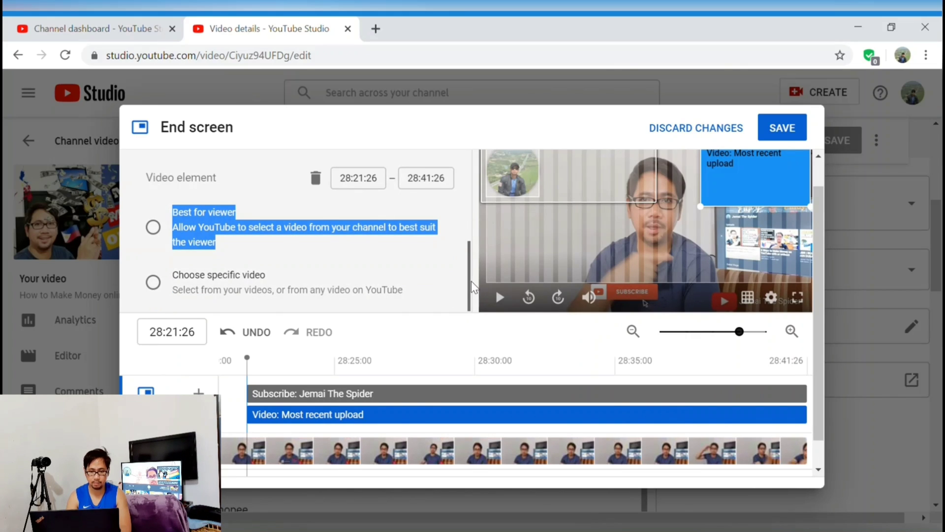
left_click_drag(472, 288, 481, 223)
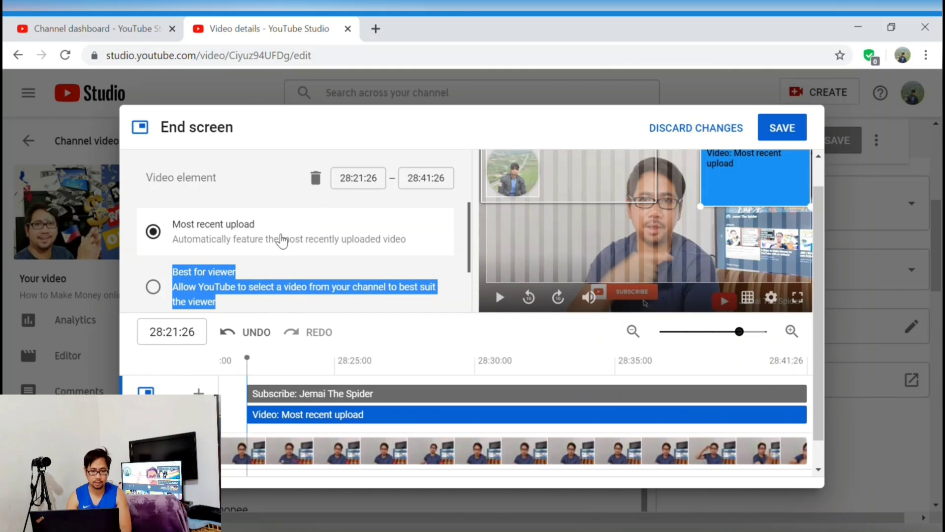
left_click_drag(470, 256, 454, 294)
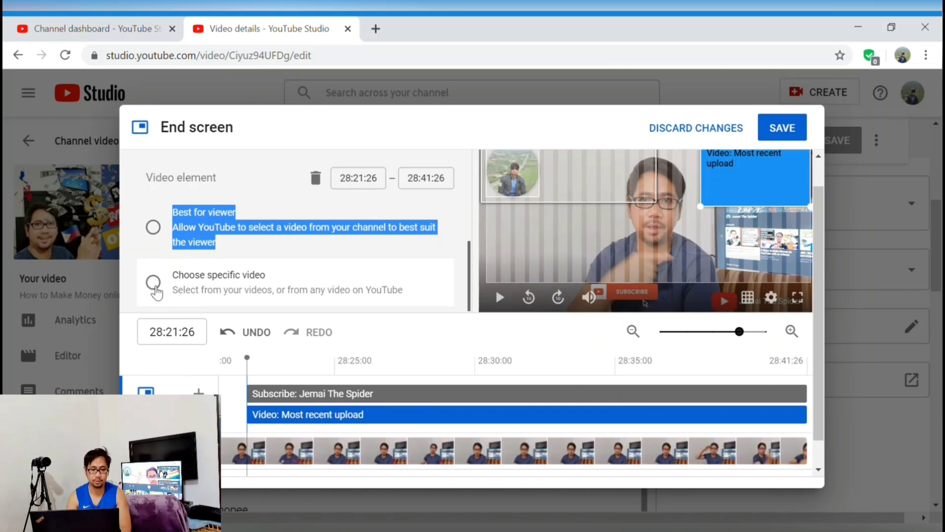
left_click(157, 286)
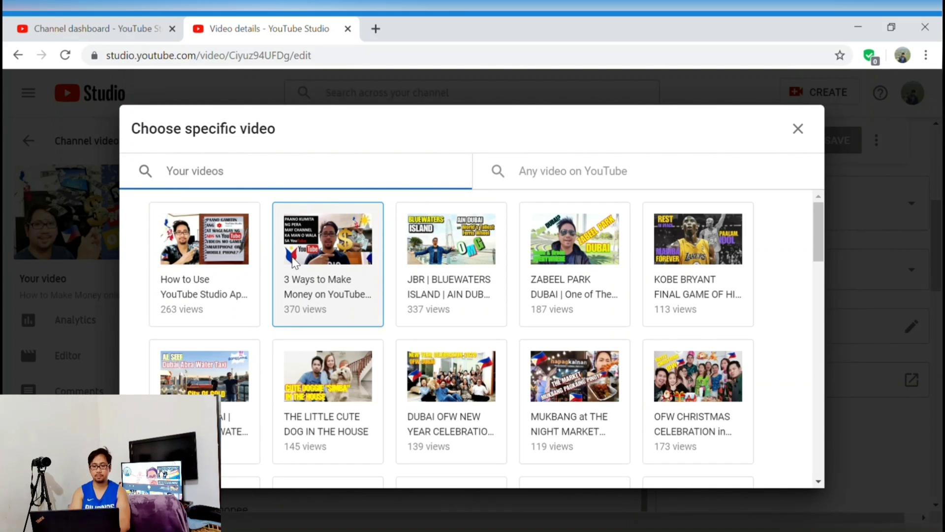
left_click(312, 264)
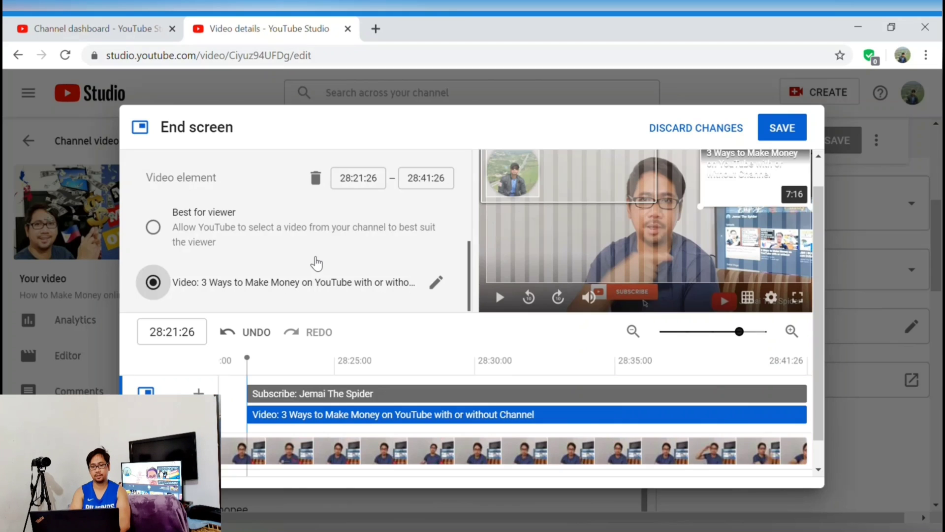
left_click_drag(498, 414, 502, 415)
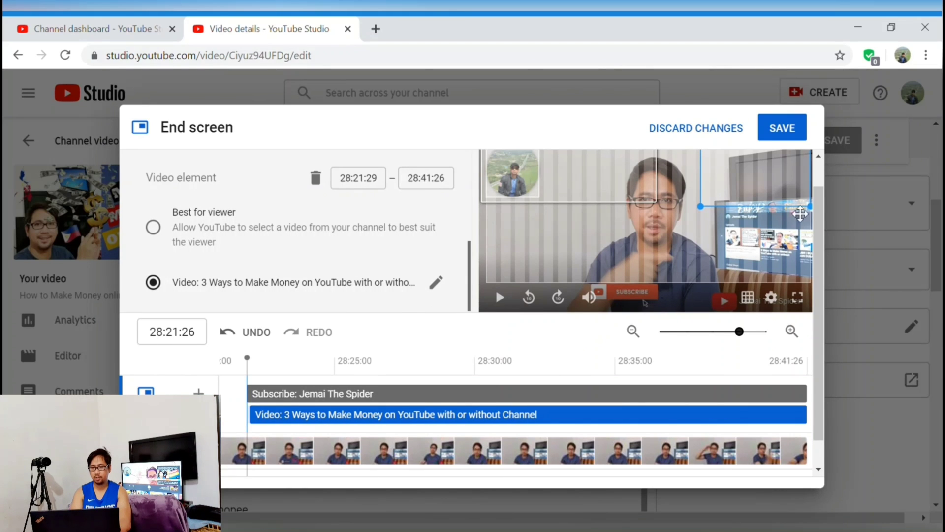
Try the video element in the preview frame's lower-left corner and the Subscribe element at its upper right, and return both to their original places
scroll(822, 225, "up", 1)
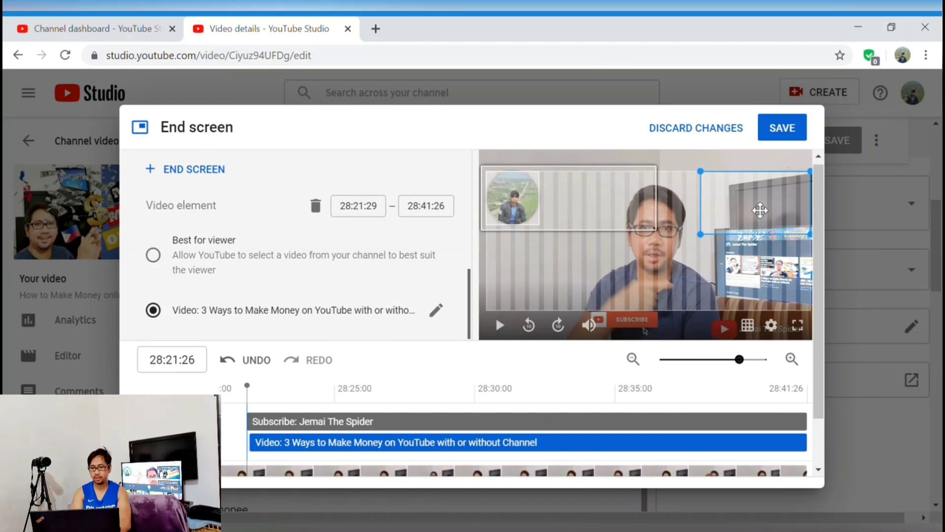
left_click_drag(756, 212, 513, 274)
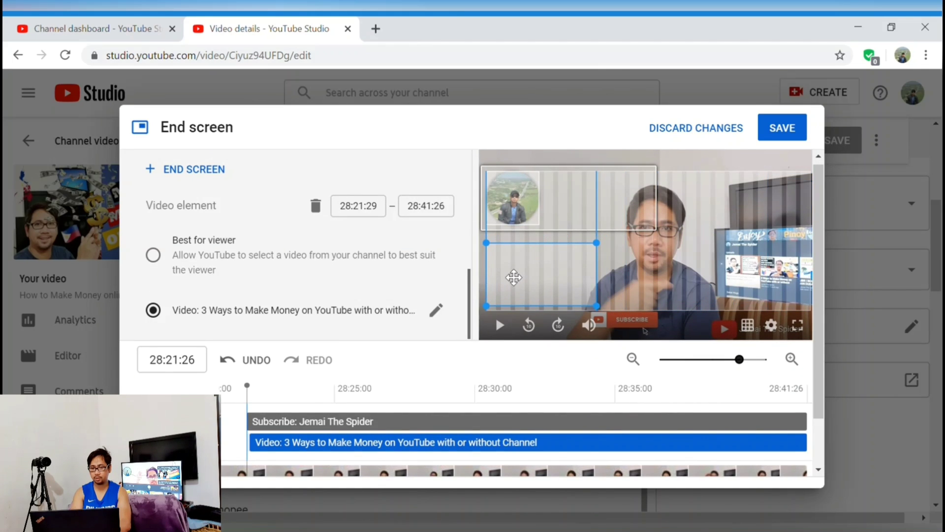
left_click_drag(538, 220, 770, 229)
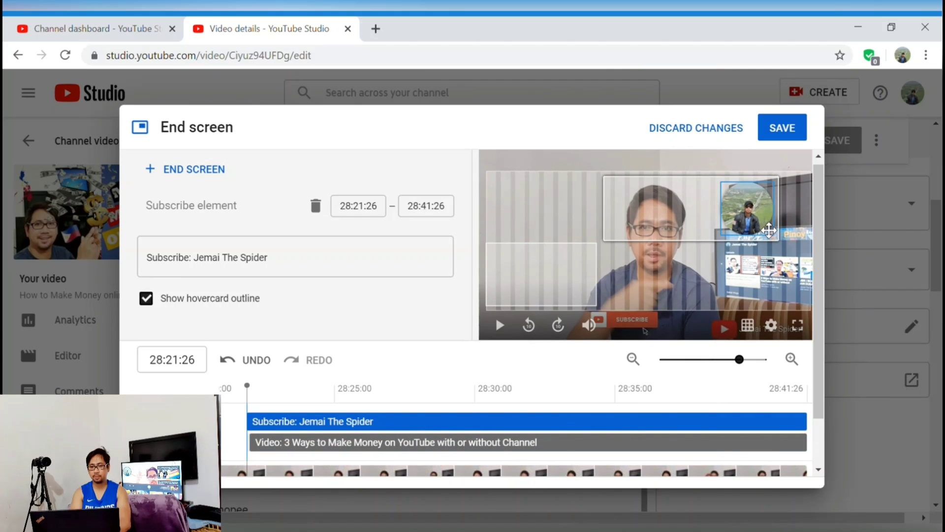
left_click_drag(769, 230, 535, 220)
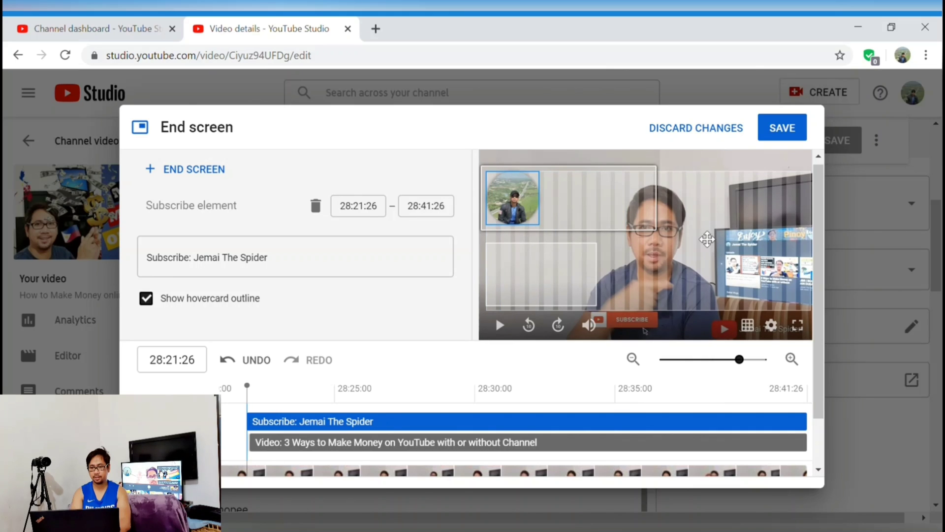
left_click_drag(569, 272, 784, 200)
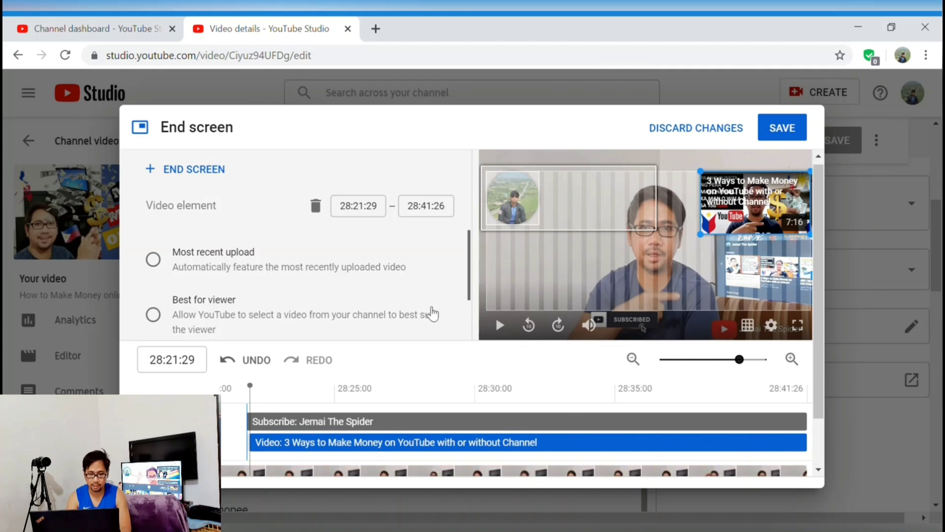
Add a Playlist element for "YouTube Tips & Tutorial" and place it directly below the video element in the preview frame
left_click_drag(470, 293, 469, 317)
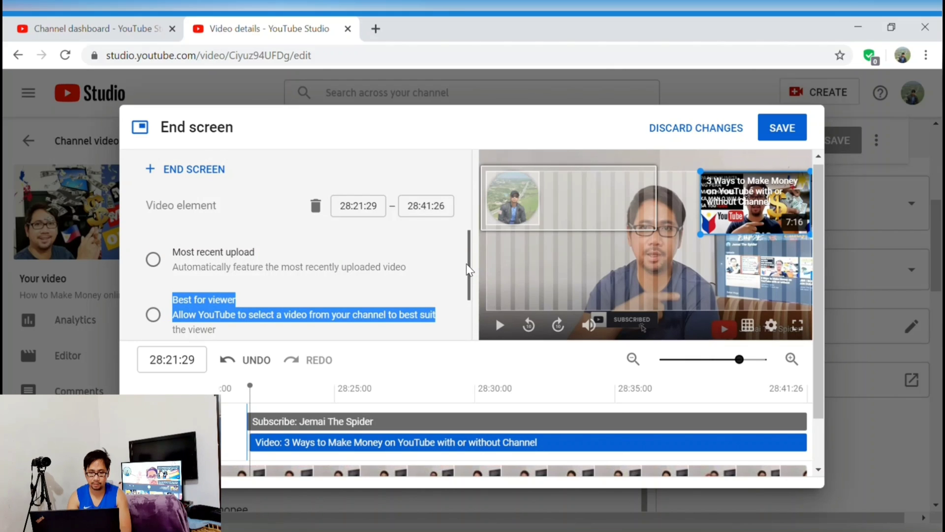
left_click_drag(467, 266, 474, 331)
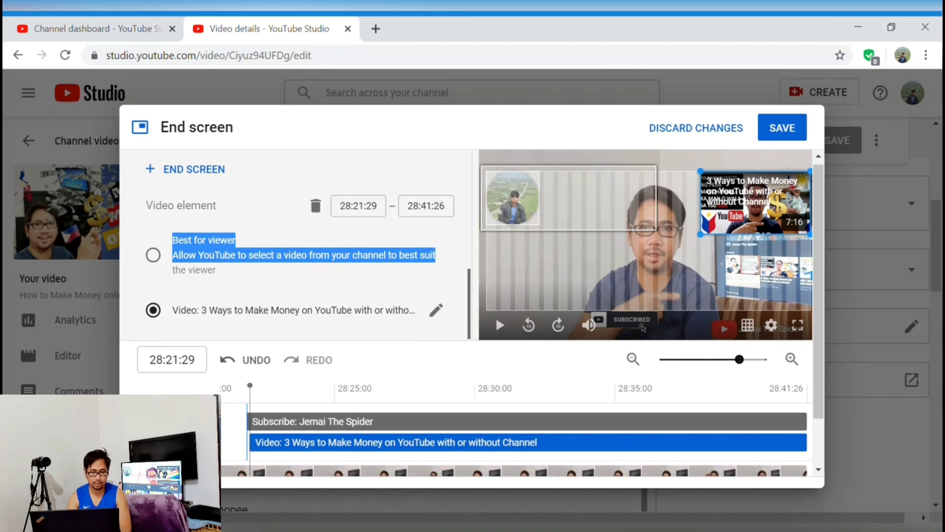
left_click(225, 449)
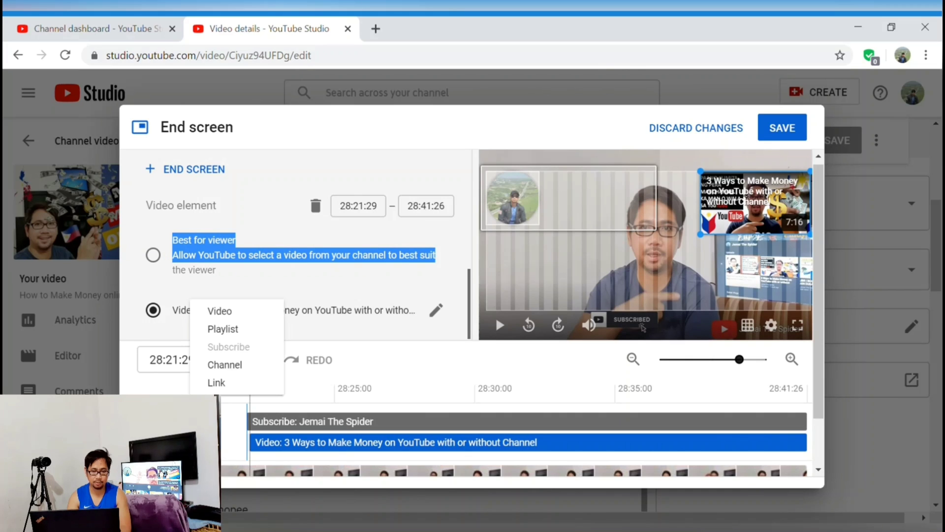
left_click(235, 334)
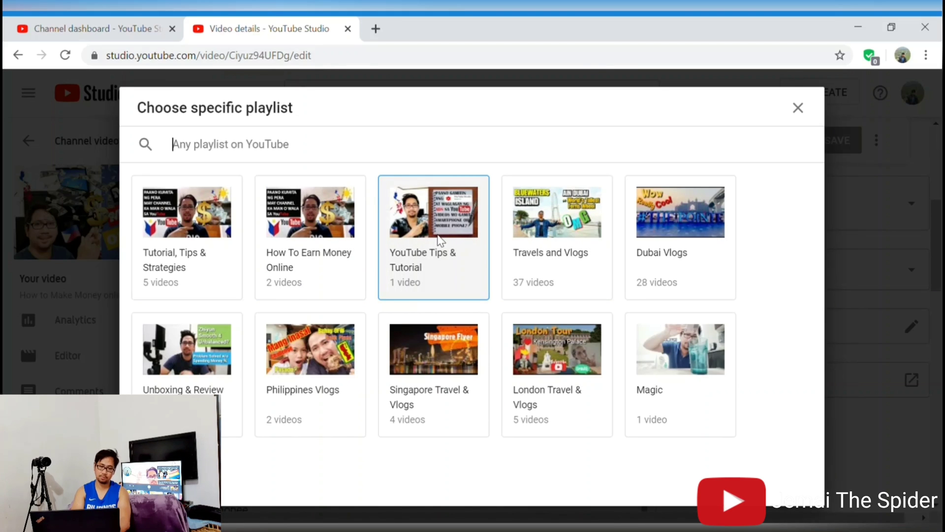
left_click(440, 239)
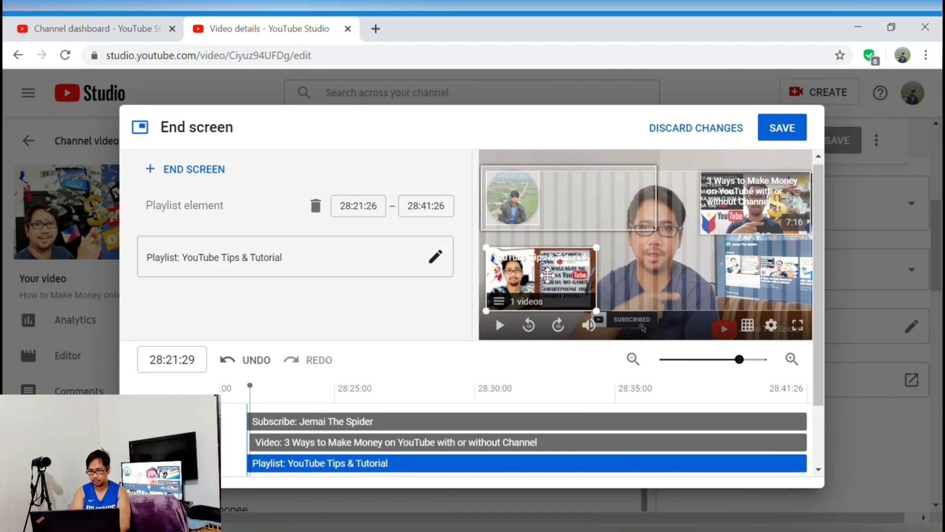
left_click_drag(568, 278, 769, 278)
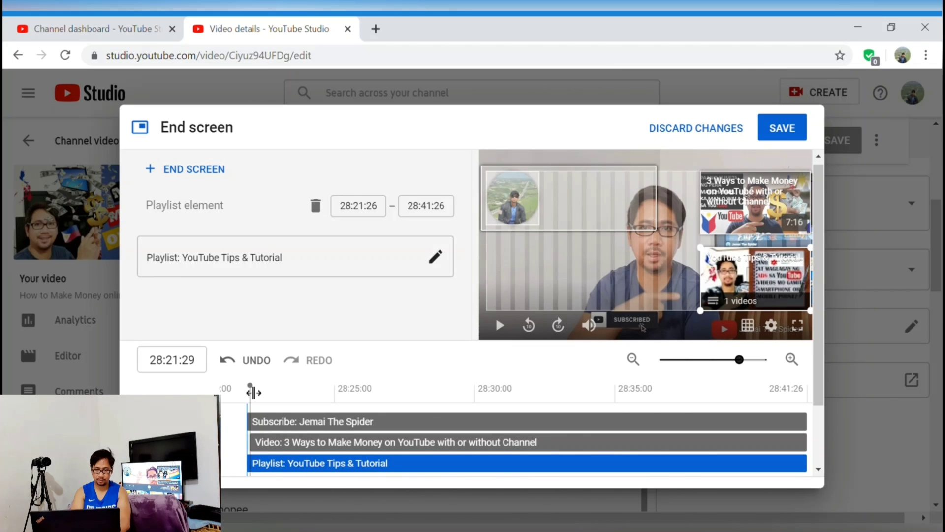
Delay the playlist element's start to 28:25:03 on the timeline and place the playhead at 28:21:19
left_click_drag(244, 396, 241, 394)
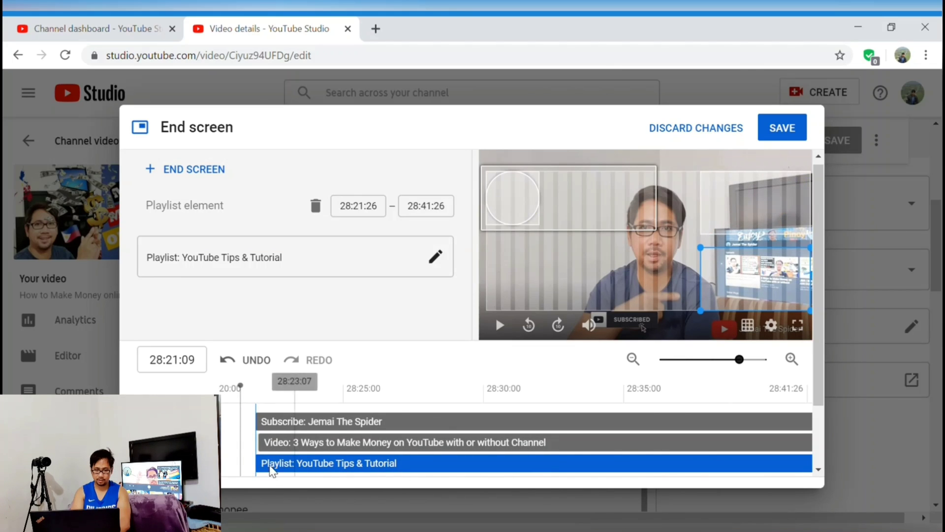
left_click_drag(258, 463, 347, 466)
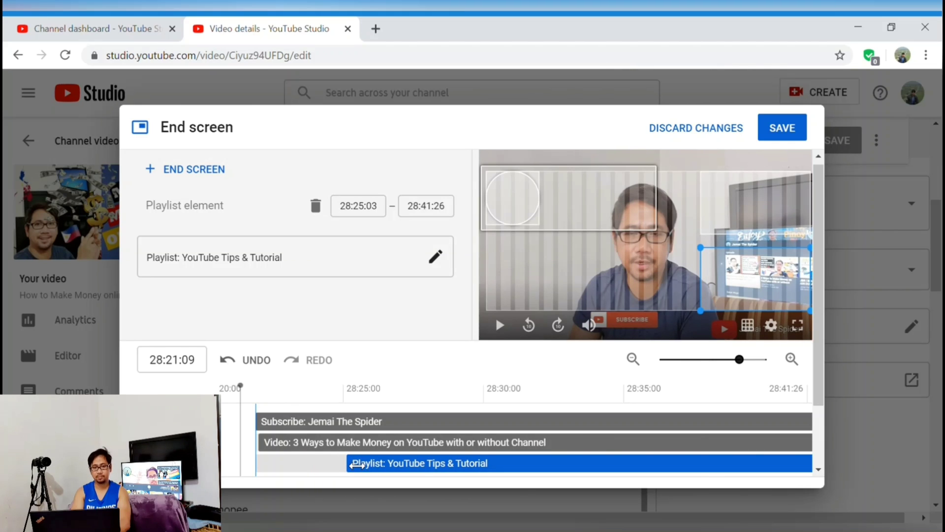
left_click(270, 449)
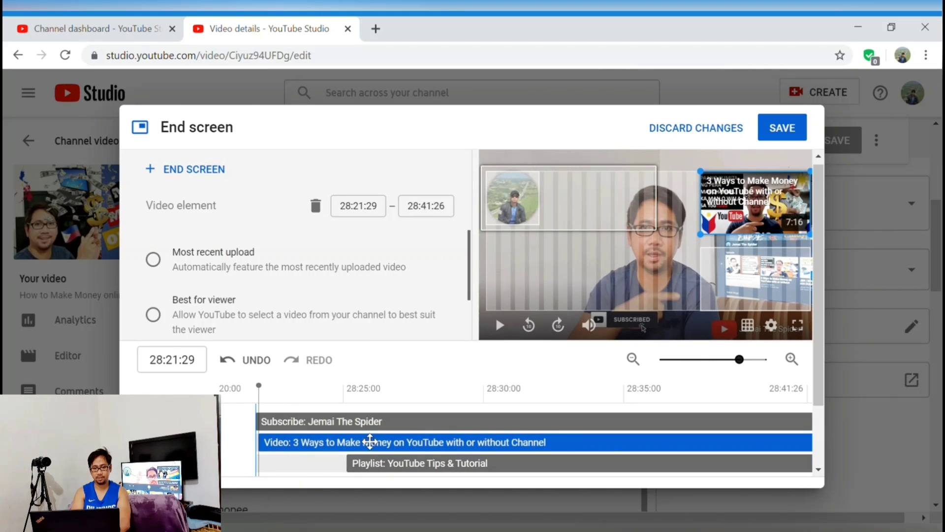
left_click_drag(257, 394, 256, 395)
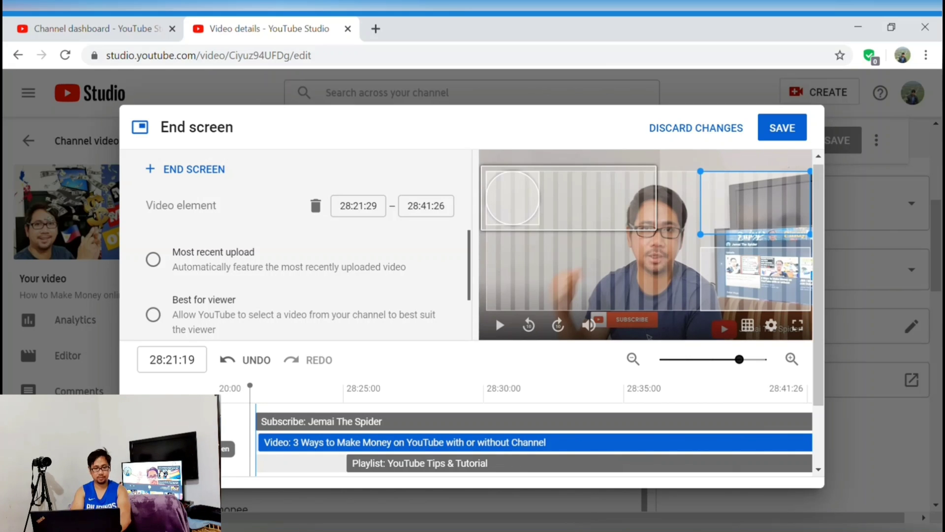
Add a second Video element, try the Best for viewer option, and set it to feature the most recent upload
left_click(226, 448)
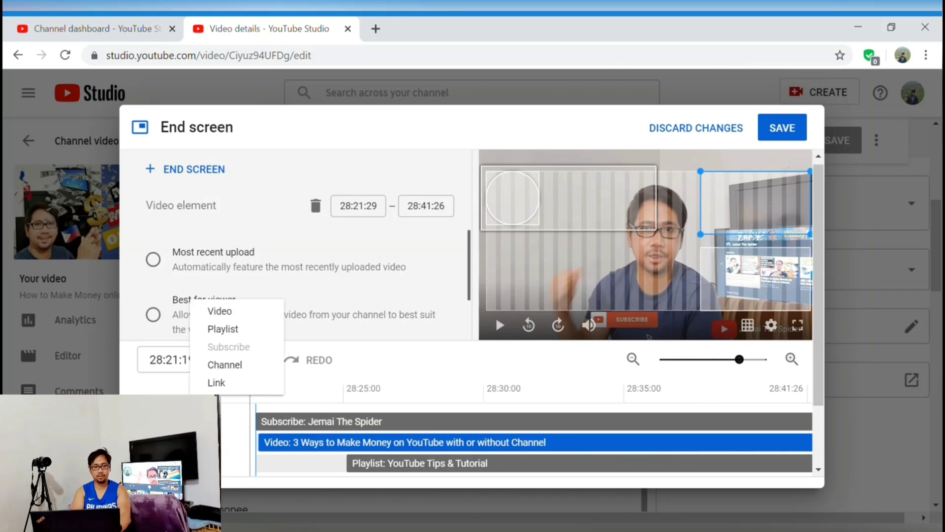
left_click(236, 315)
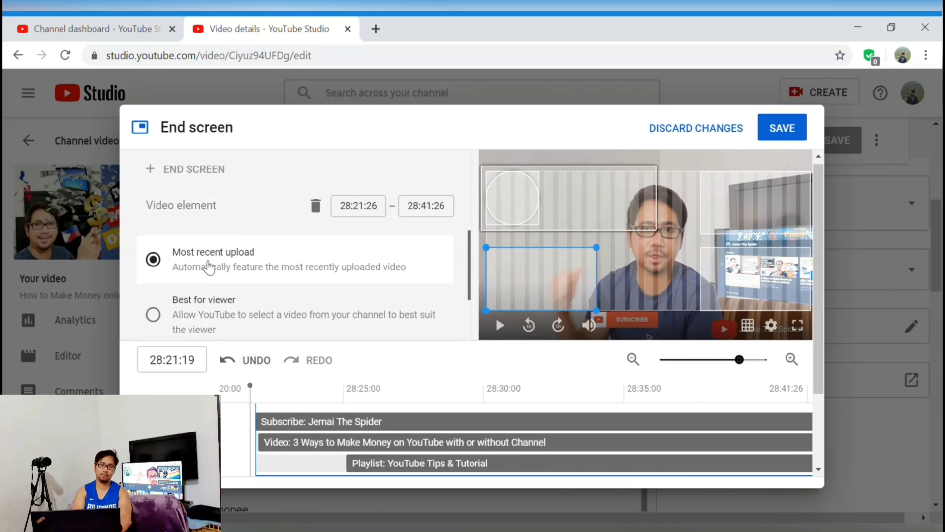
left_click(154, 315)
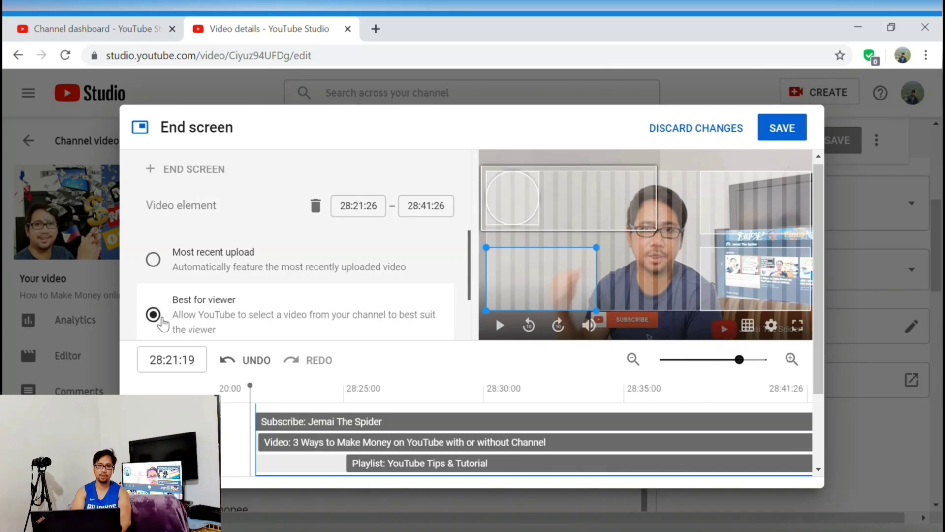
left_click_drag(471, 261, 496, 193)
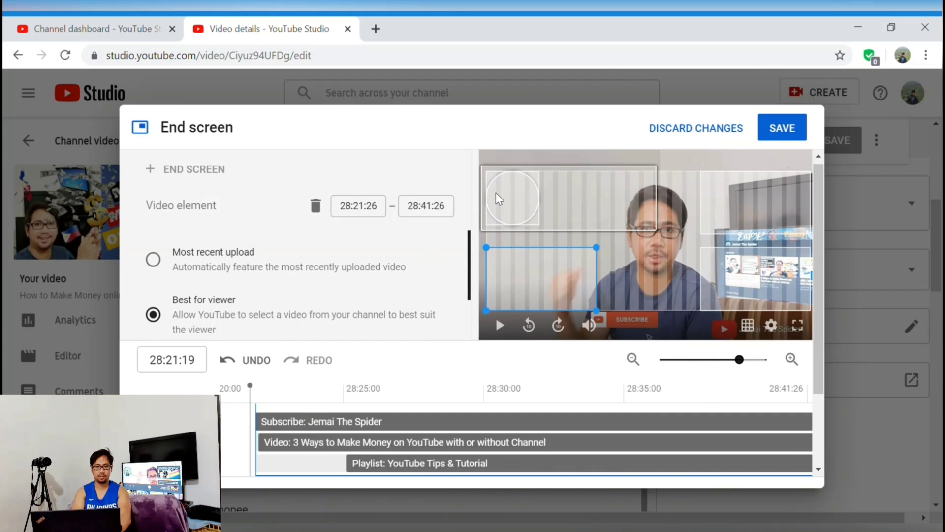
left_click(154, 266)
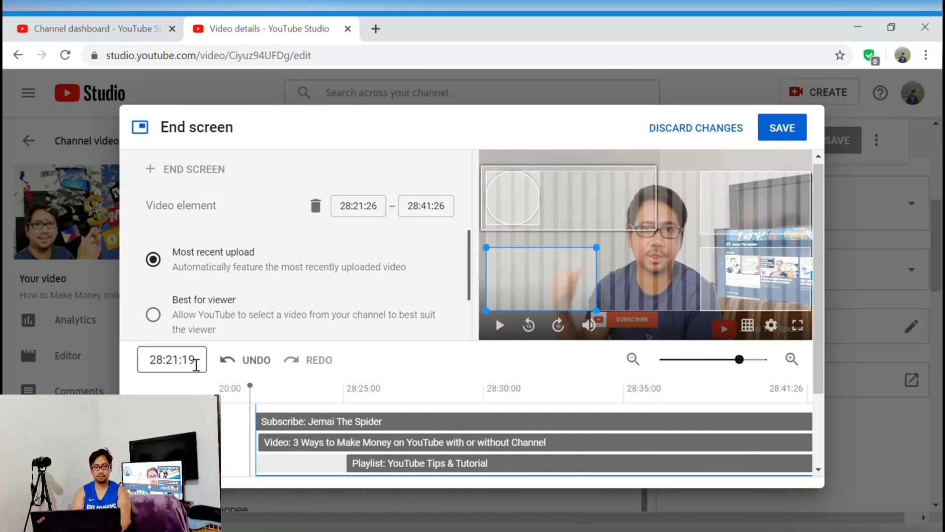
scroll(309, 340, "down", 1)
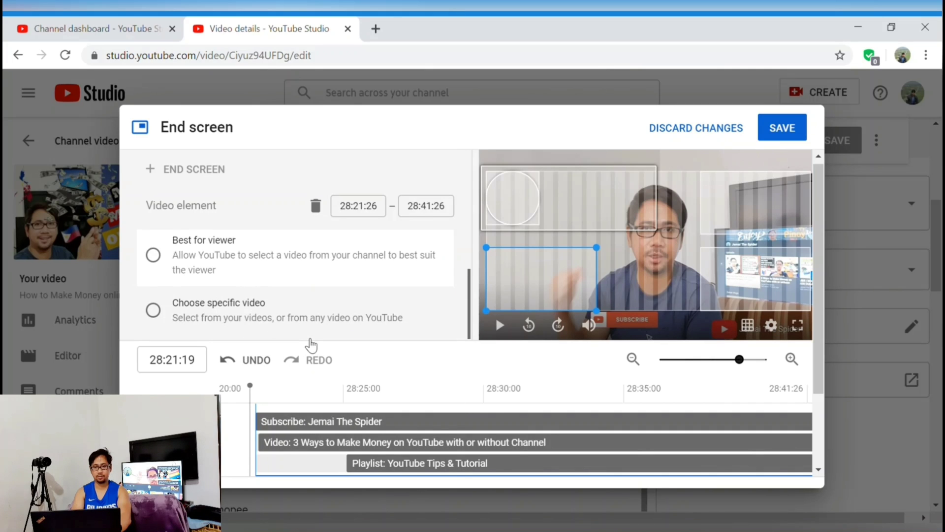
scroll(306, 341, "up", 1)
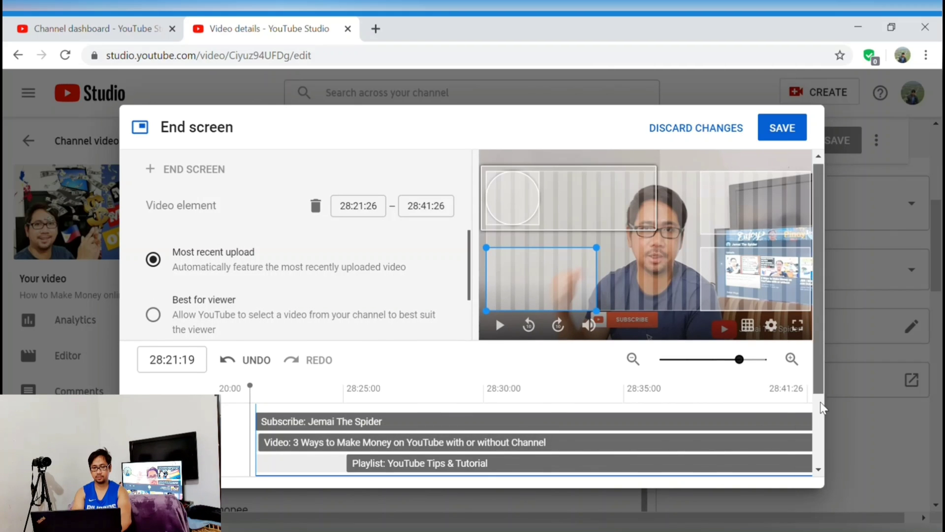
scroll(822, 407, "down", 2)
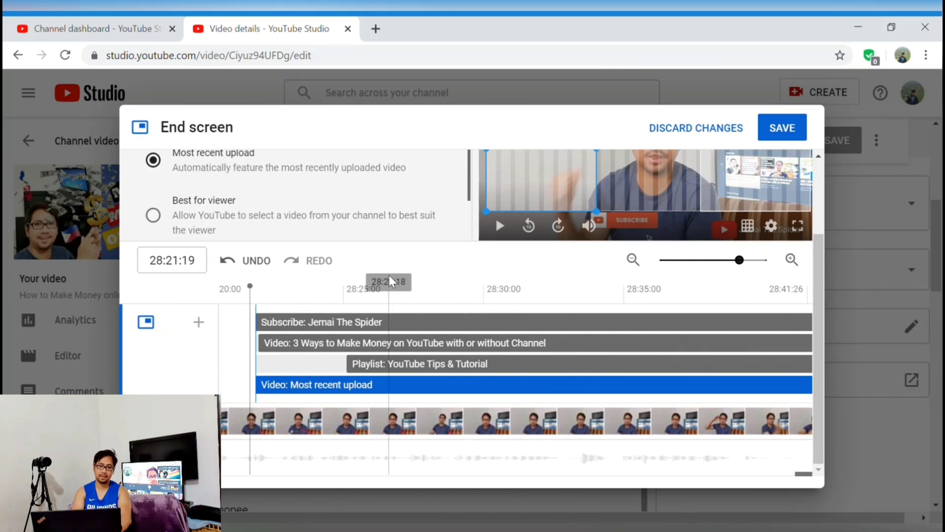
scroll(394, 281, "up", 2)
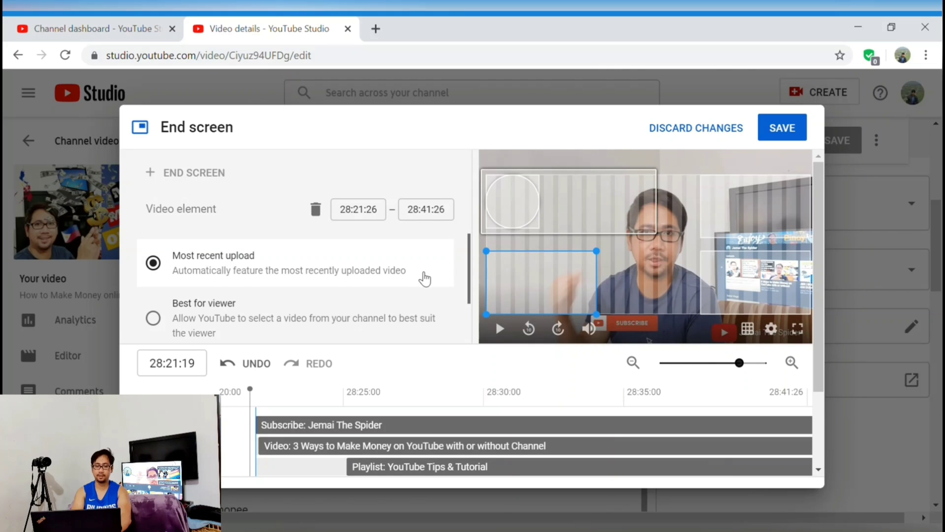
scroll(309, 345, "down", 1)
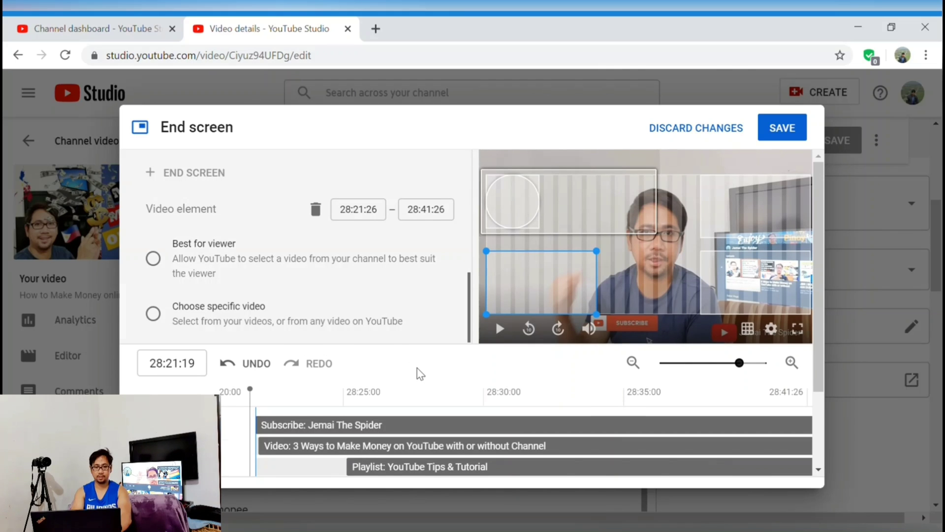
Delay the start of the "3 Ways to Make Money" video to 28:24:24, the playlist to 28:27:11 and the most recent upload to 28:32:04
scroll(420, 374, "down", 2)
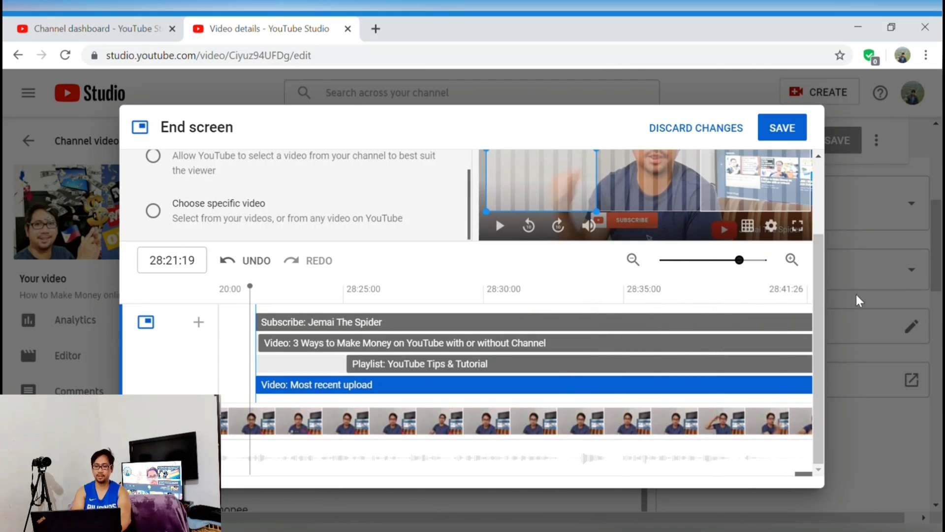
scroll(845, 204, "up", 2)
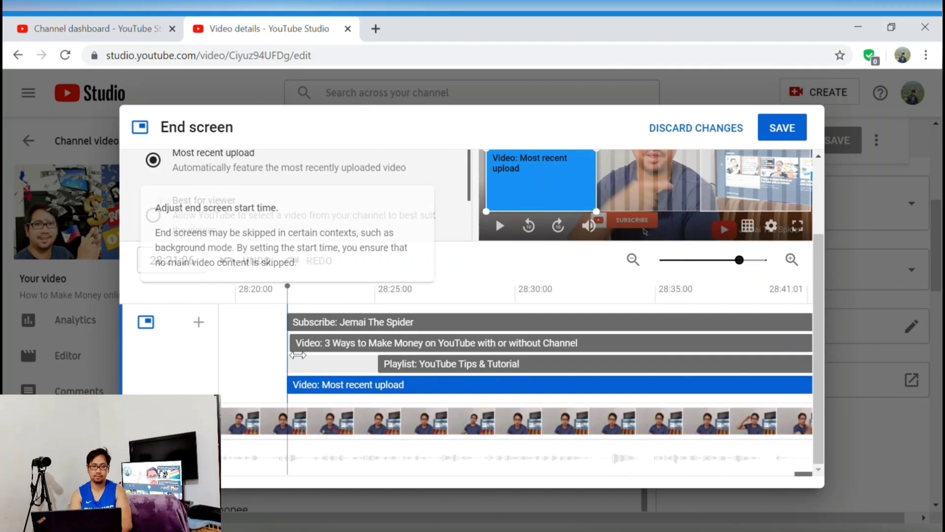
left_click_drag(298, 349, 378, 353)
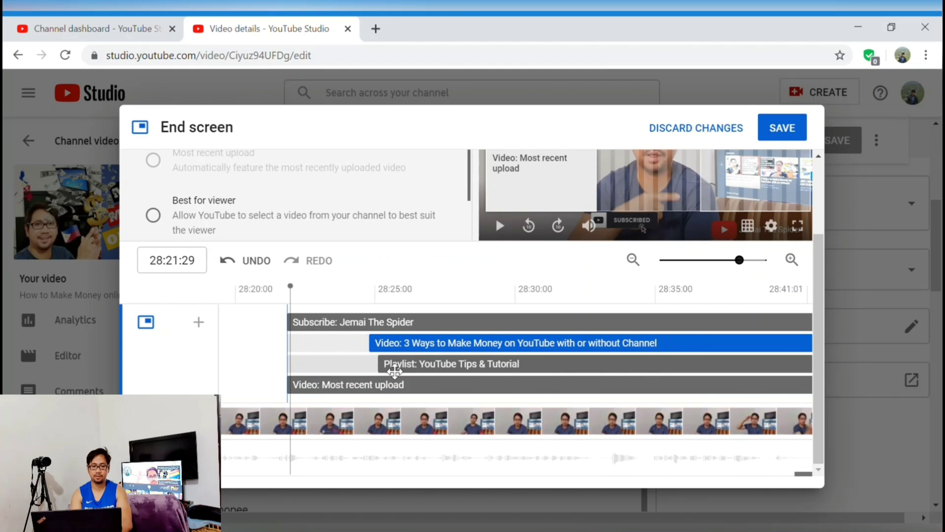
left_click_drag(387, 366, 446, 365)
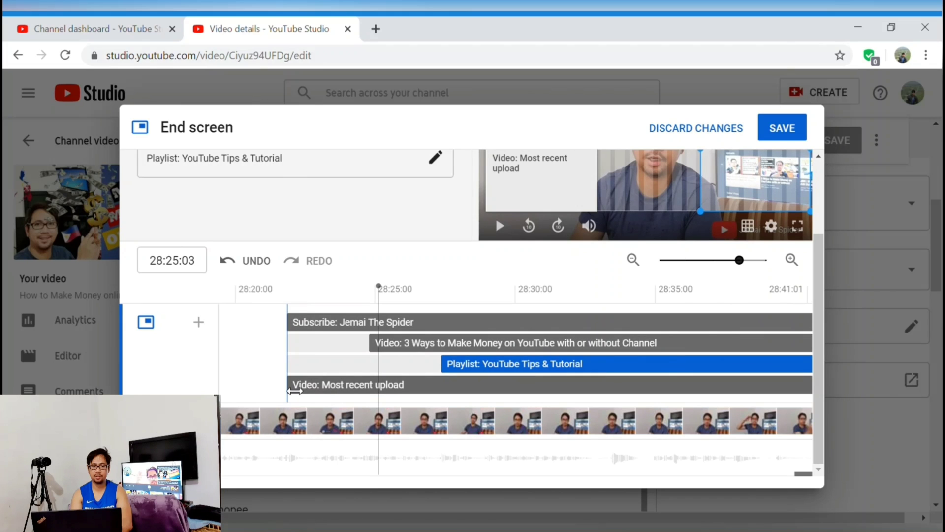
left_click(295, 390)
left_click_drag(296, 390, 577, 387)
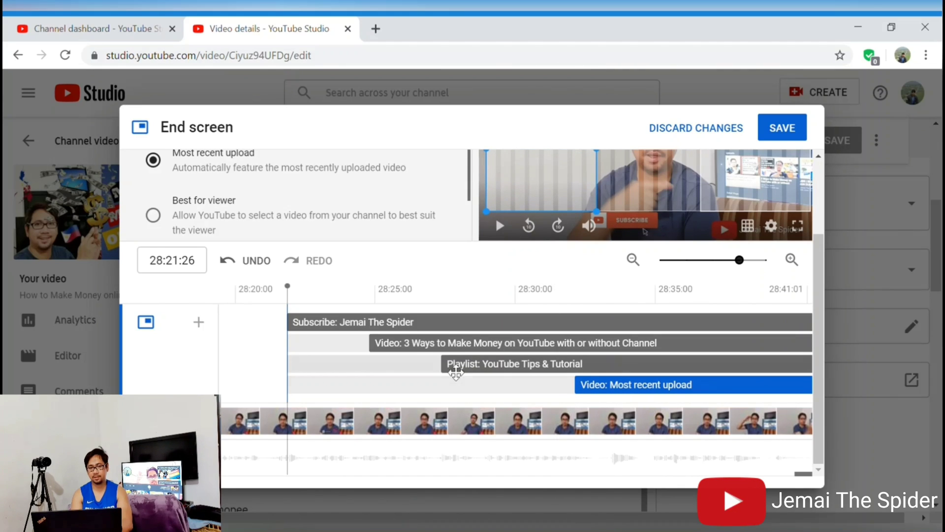
Push the playlist's start to 28:28:21 and the "3 Ways to Make Money" video's to 28:26:06, and play the end screen preview
left_click_drag(452, 368, 490, 369)
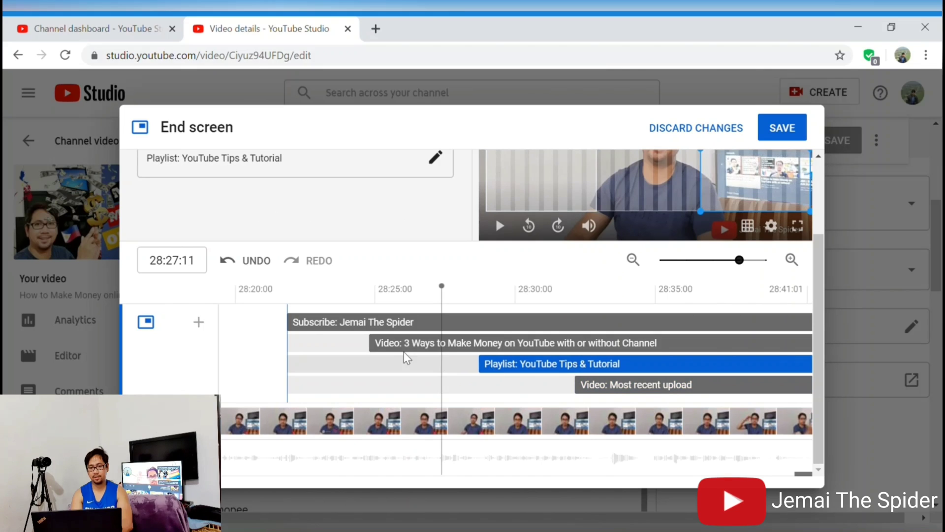
left_click_drag(379, 347, 418, 342)
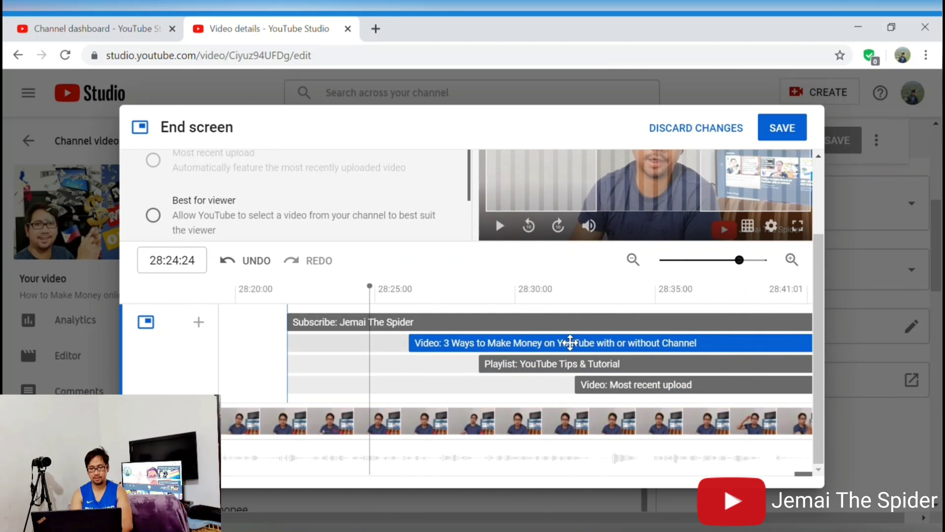
scroll(570, 341, "up", 2)
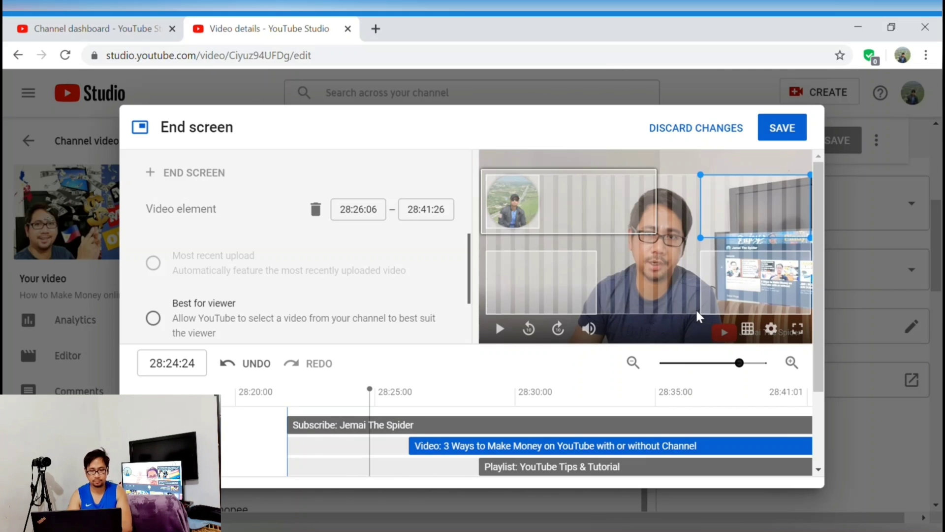
left_click(503, 330)
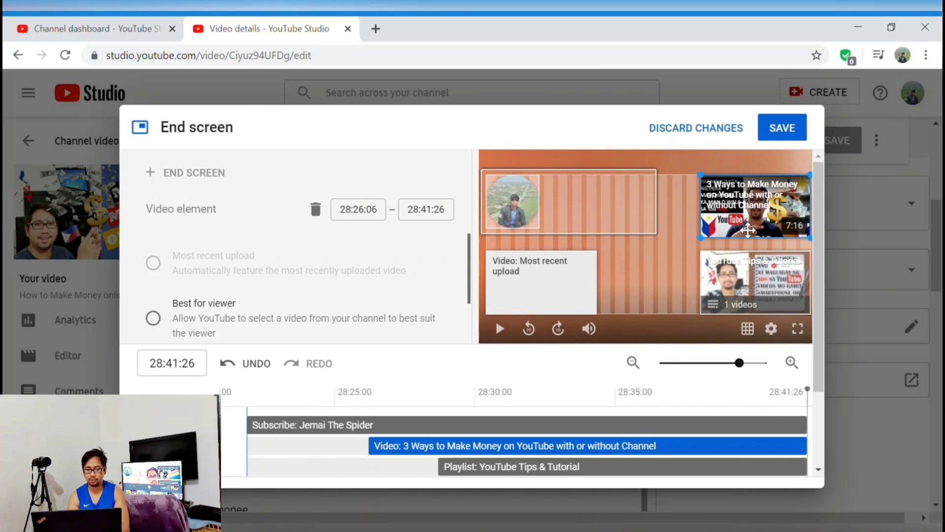
Rearrange the preview frame with the "3 Ways to Make Money" video at lower left, the most recent upload at lower right and the playlist at upper right
left_click_drag(740, 222, 646, 221)
left_click_drag(563, 282, 773, 209)
left_click_drag(661, 211, 496, 323)
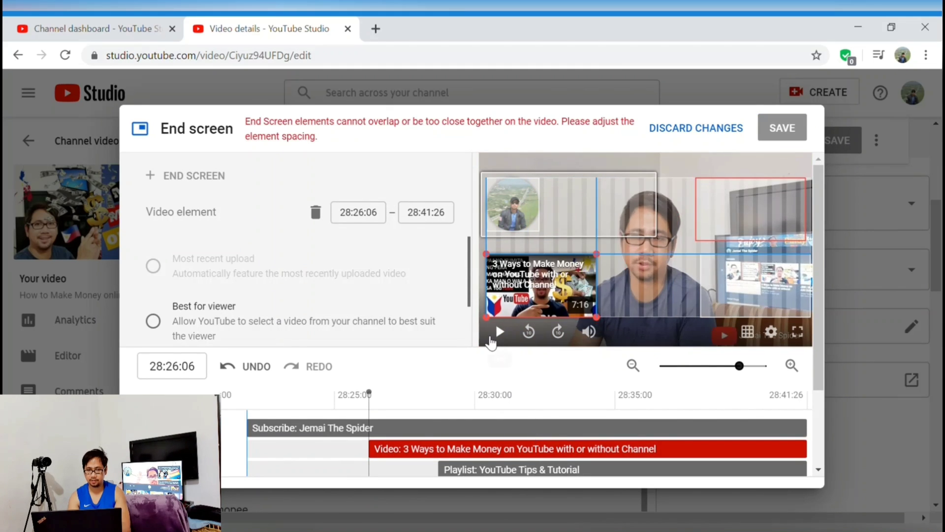
left_click_drag(732, 304, 614, 197)
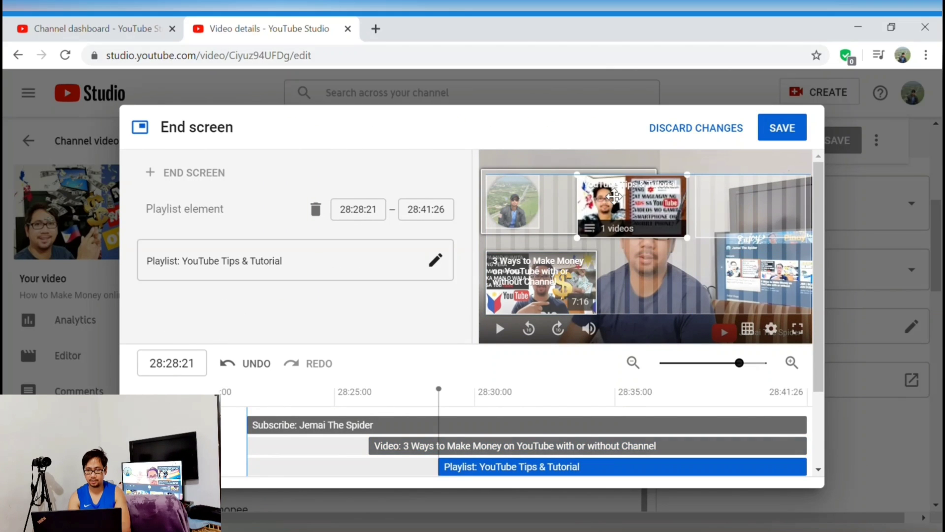
left_click_drag(717, 221, 734, 309)
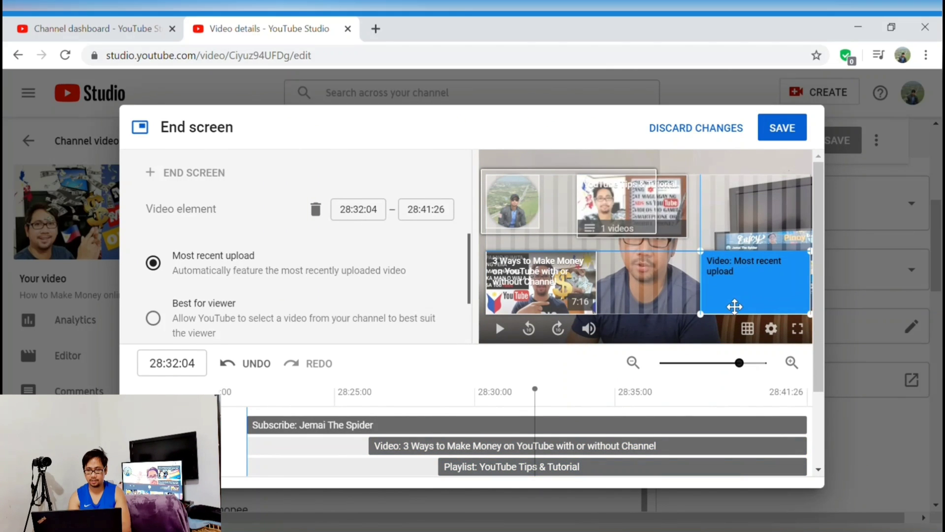
left_click_drag(765, 192, 766, 179)
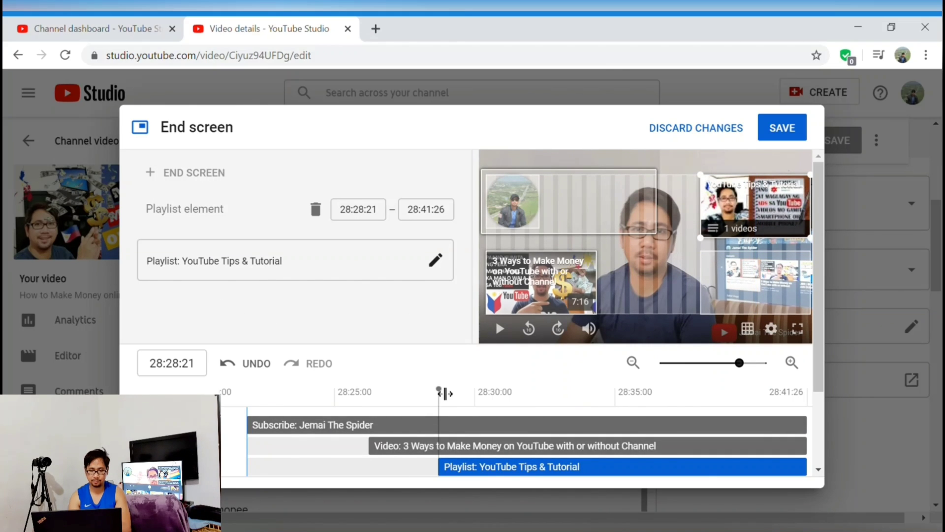
Play the rearranged end screen from its start on the timeline and save the end screen
left_click_drag(445, 393, 248, 409)
left_click(507, 333)
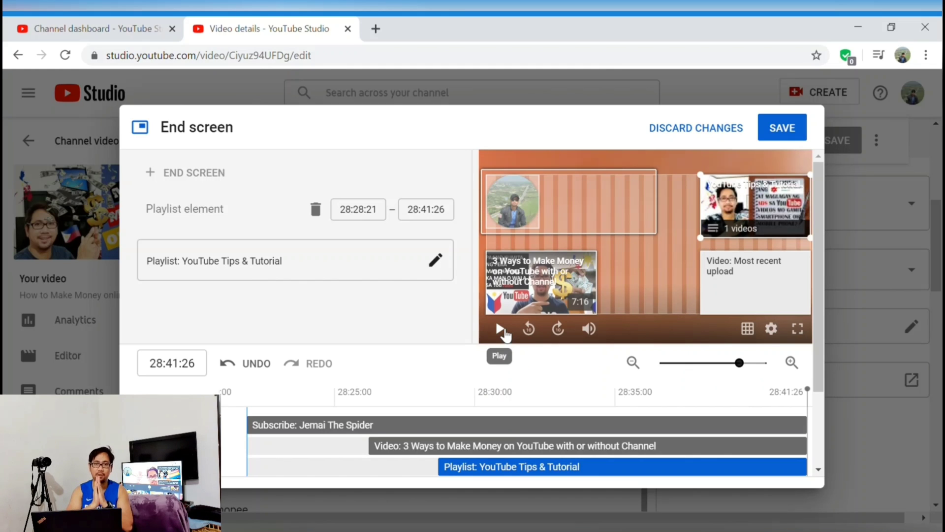
left_click(544, 300)
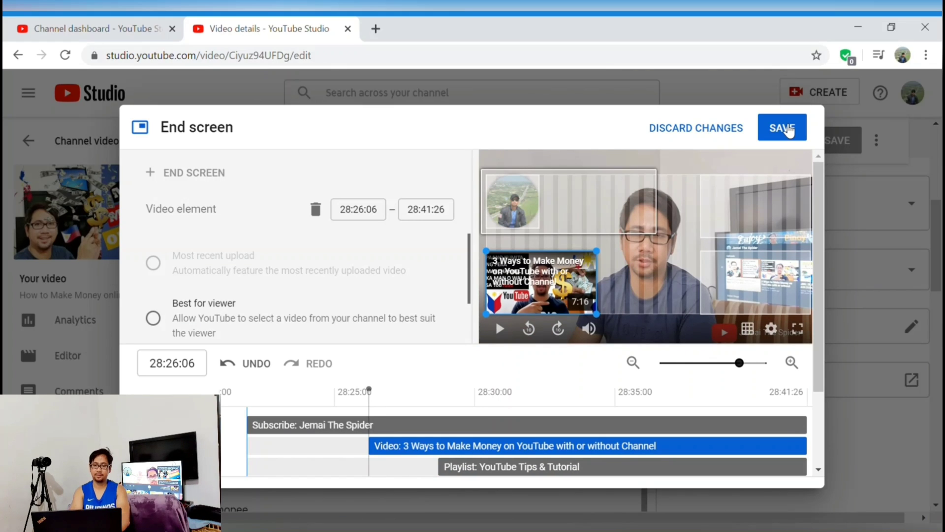
left_click(787, 129)
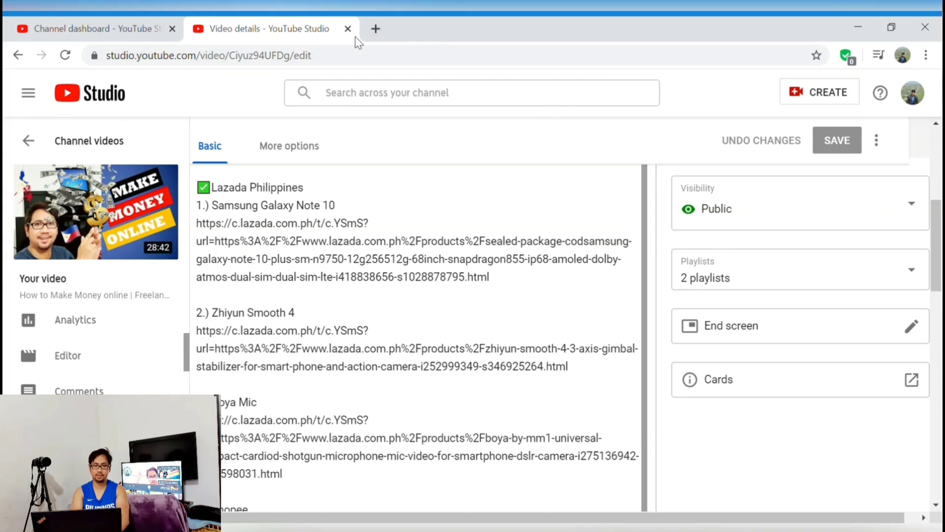
Duplicate the video details page in a new browser tab and go to your own YouTube channel page there
left_click(362, 55)
key("alt+Return")
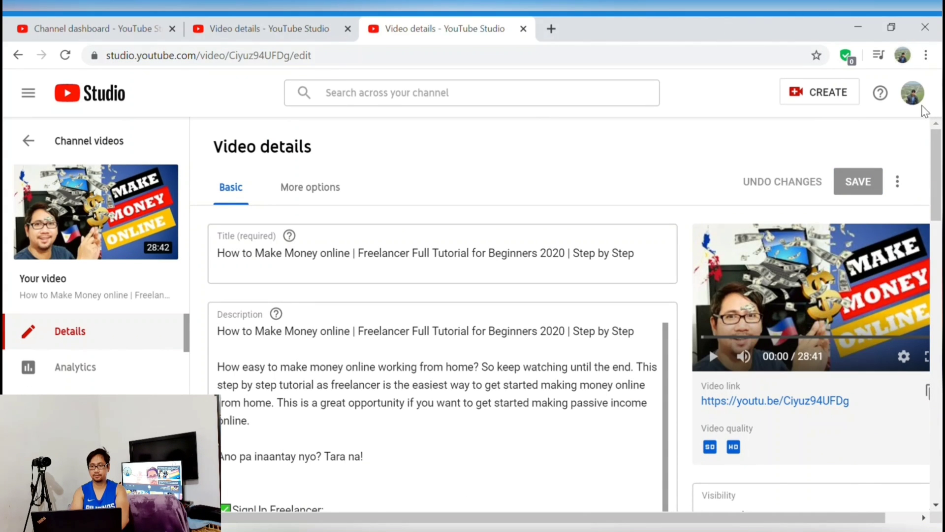
left_click(903, 101)
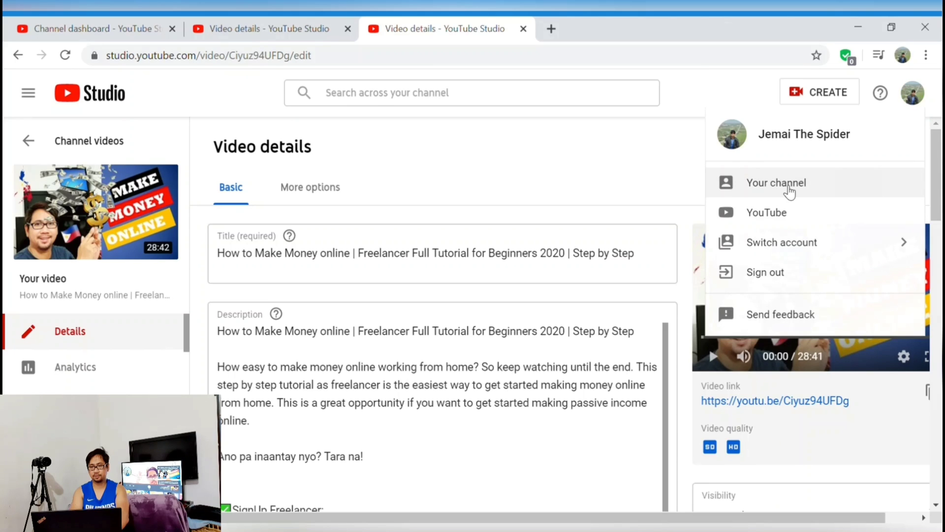
left_click(787, 190)
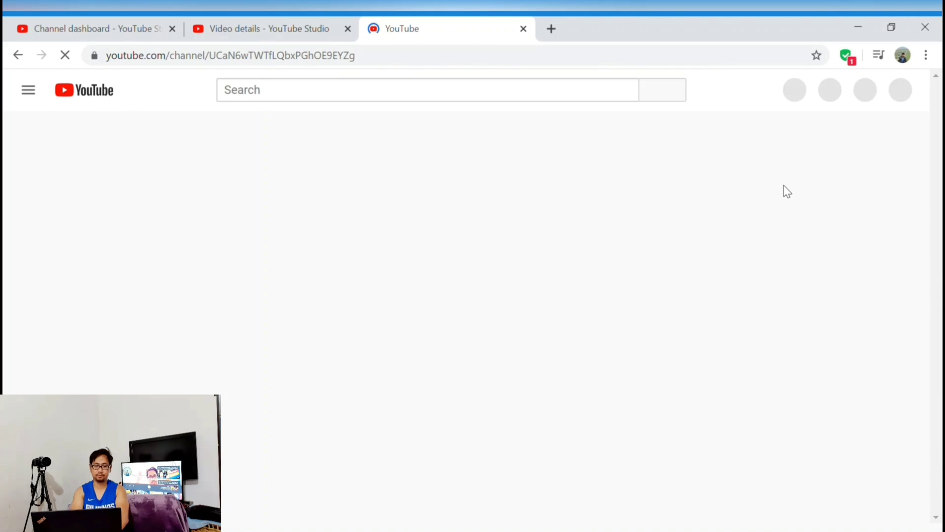
Open the uploaded video "How to Make Money online | Freelancer Full Tutorial for Beginners 2020" from the channel's Uploads
scroll(380, 238, "down", 3)
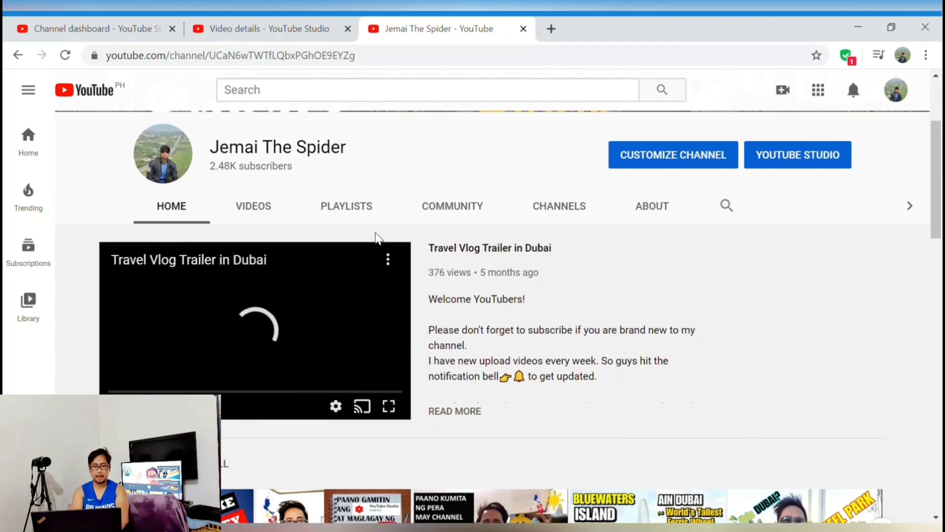
scroll(377, 236, "down", 4)
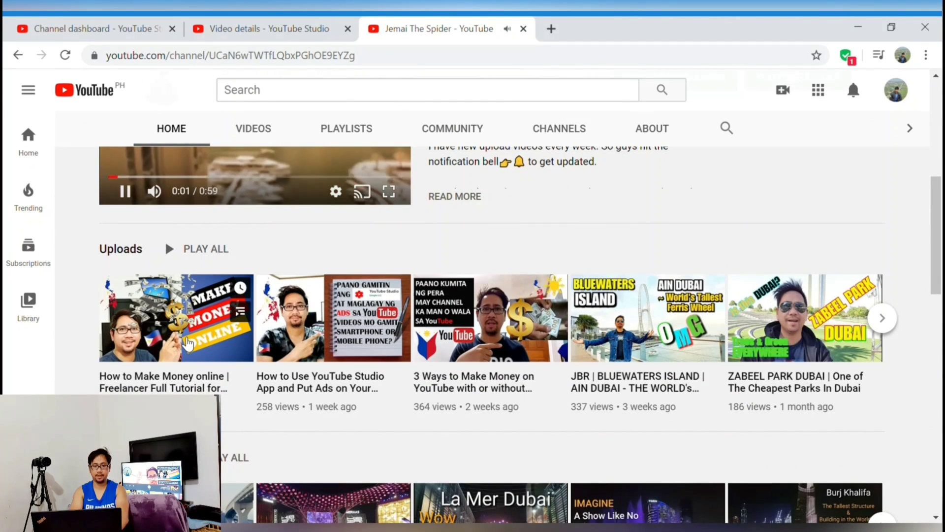
left_click(187, 343)
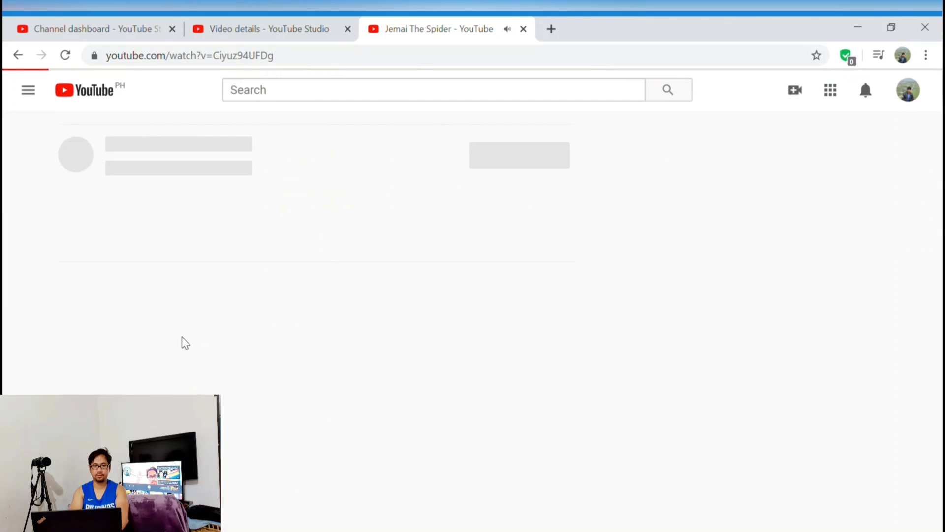